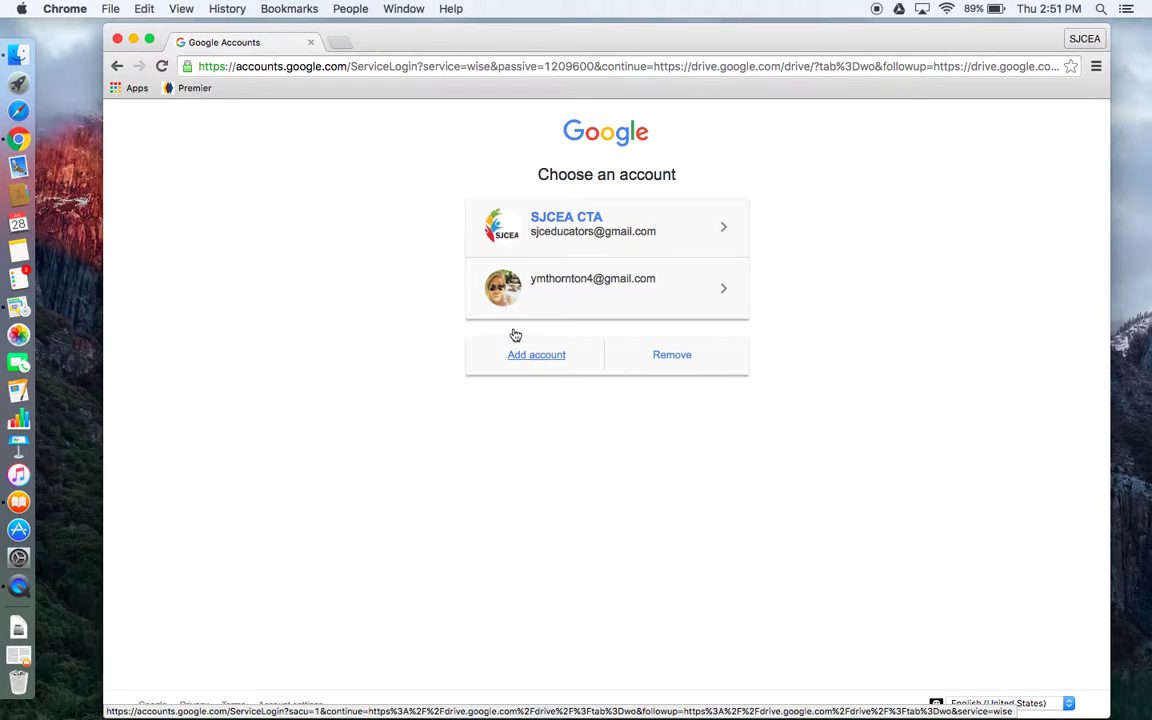
Open Google Drive from the browser's apps page and choose to add another account.
click(137, 89)
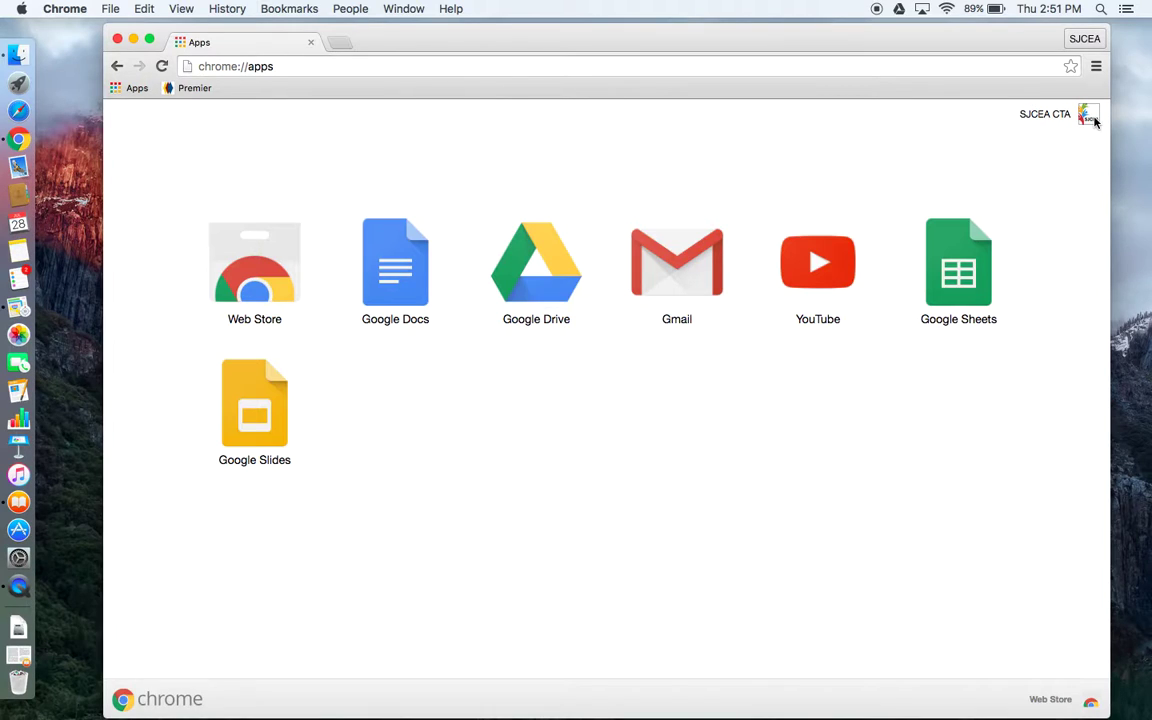
click(490, 268)
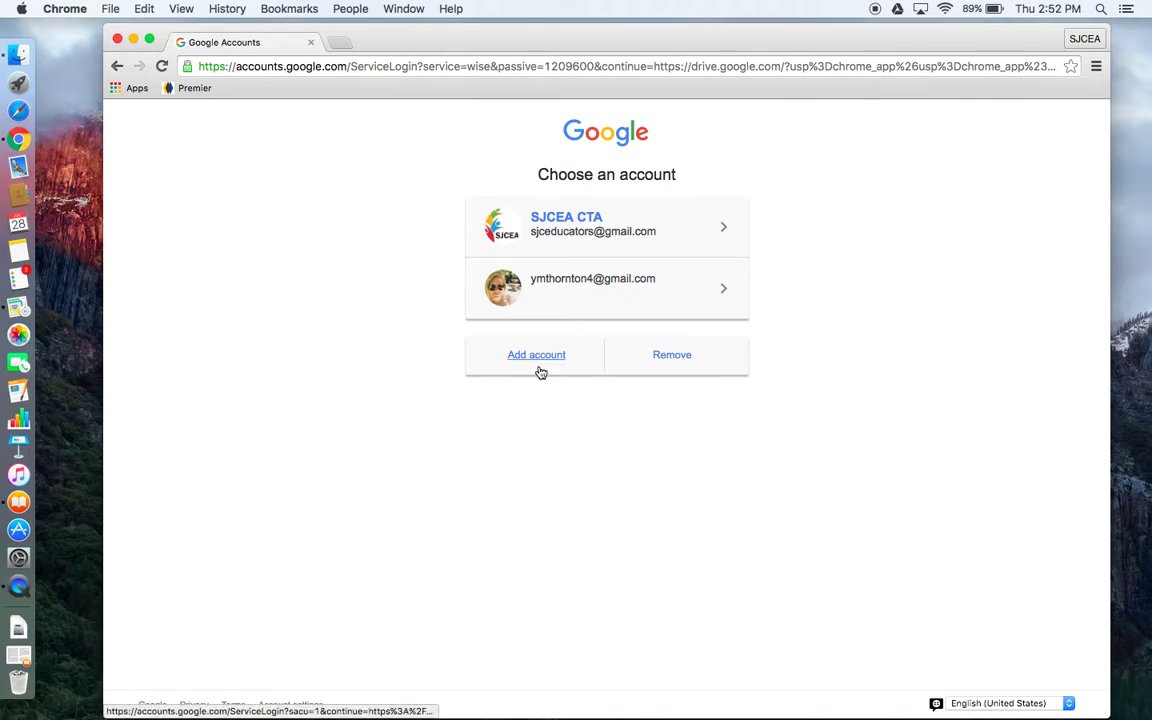
click(540, 355)
Enter the account's e-mail and password and sign in to Google Drive, leaving Stay signed in unchecked.
text(b)
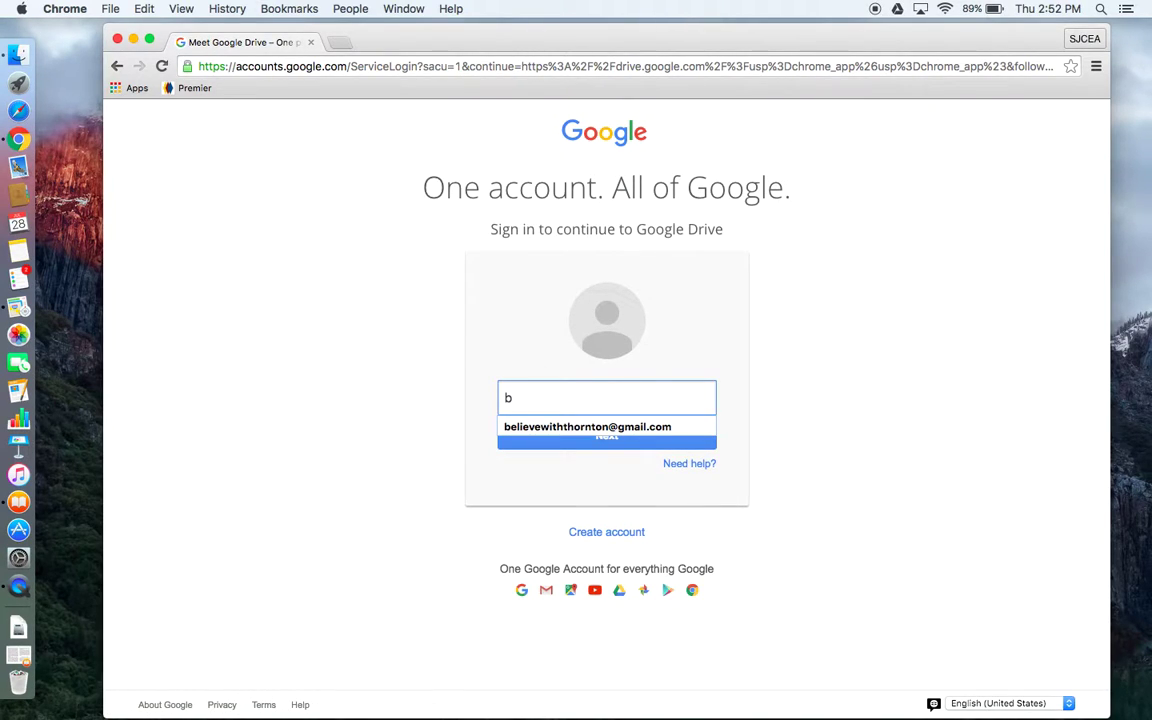
key(Down)
key(Return)
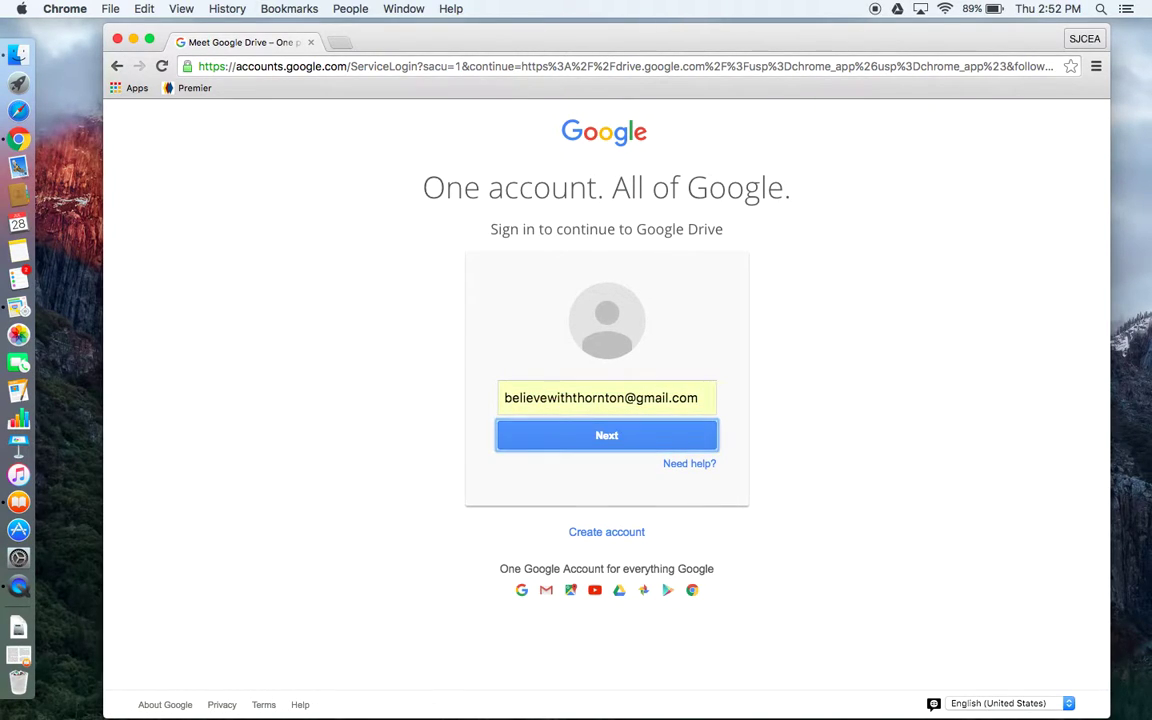
key(Return)
text(••••••••)
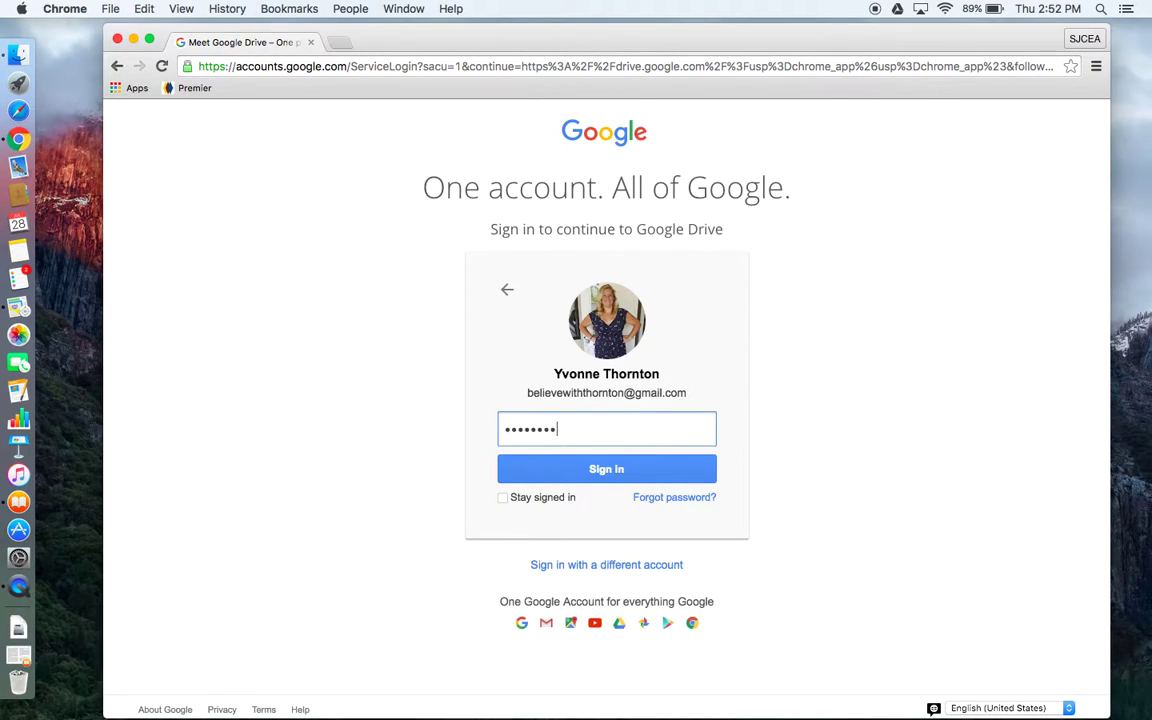
mouse_move(569, 503)
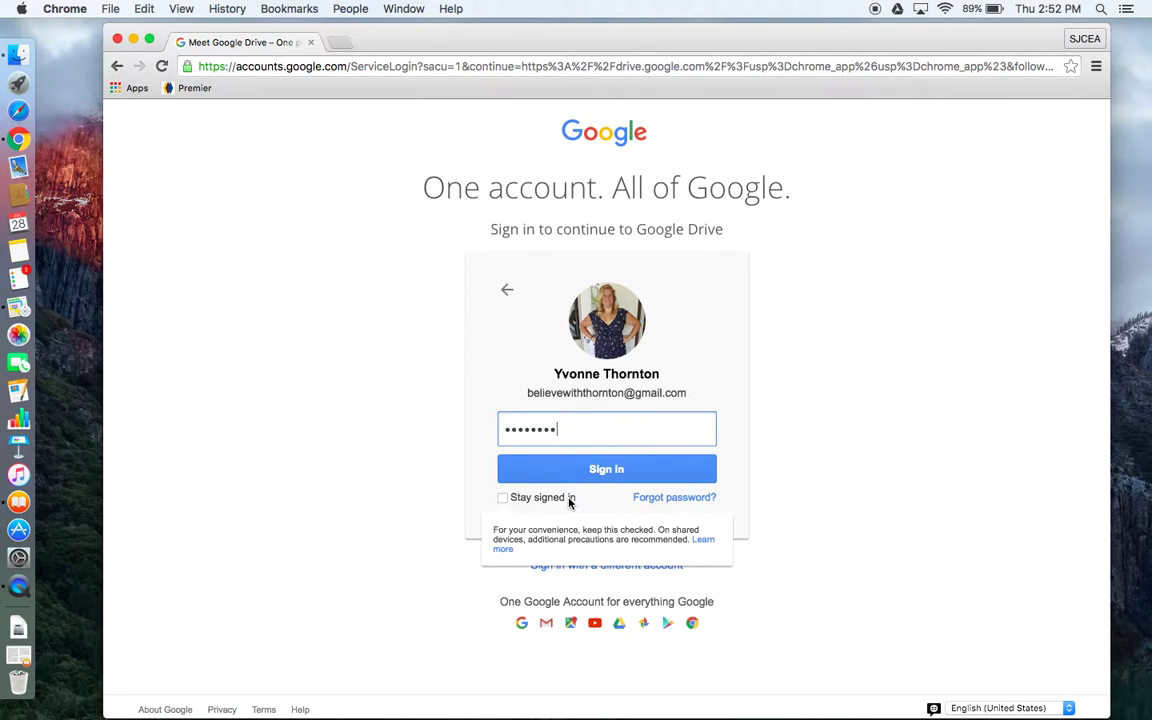
click(591, 479)
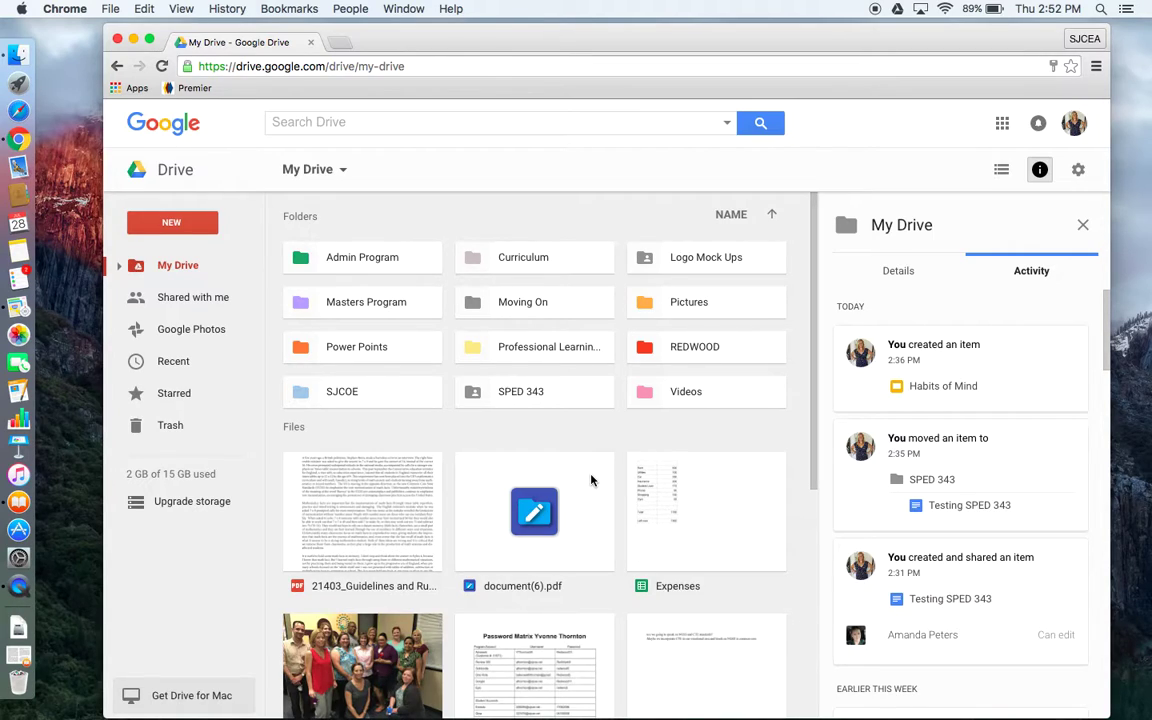
Look over the options for creating new items, and browse the files under Shared with me.
click(186, 228)
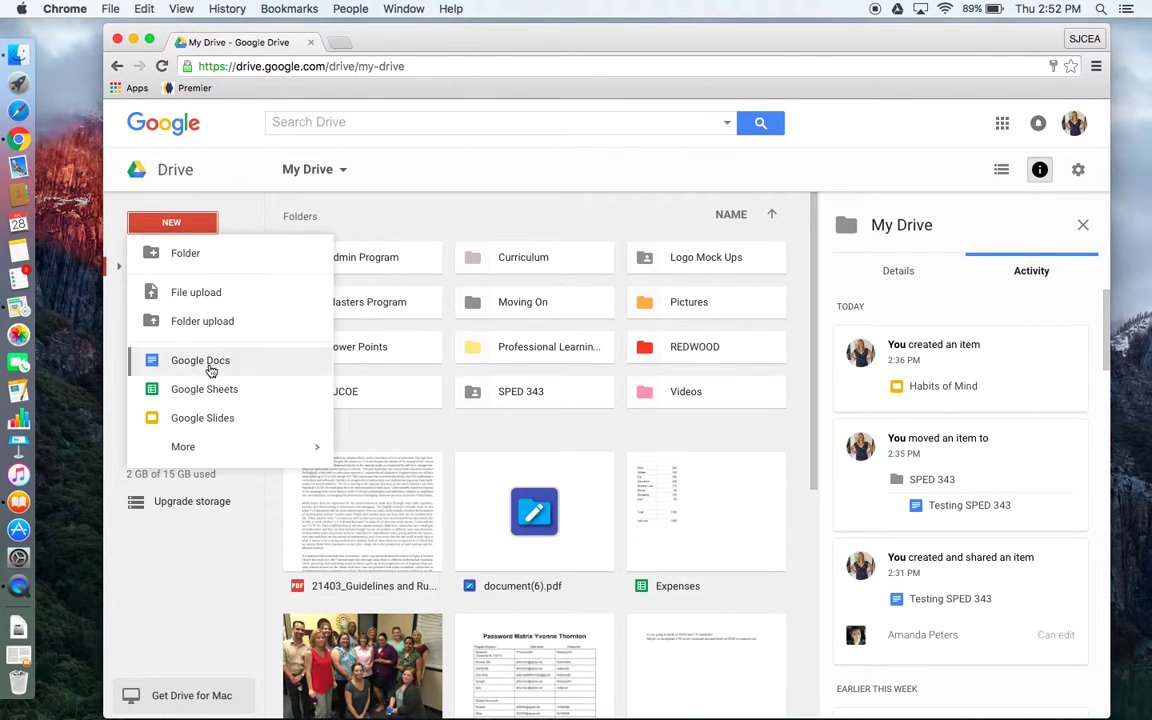
click(322, 226)
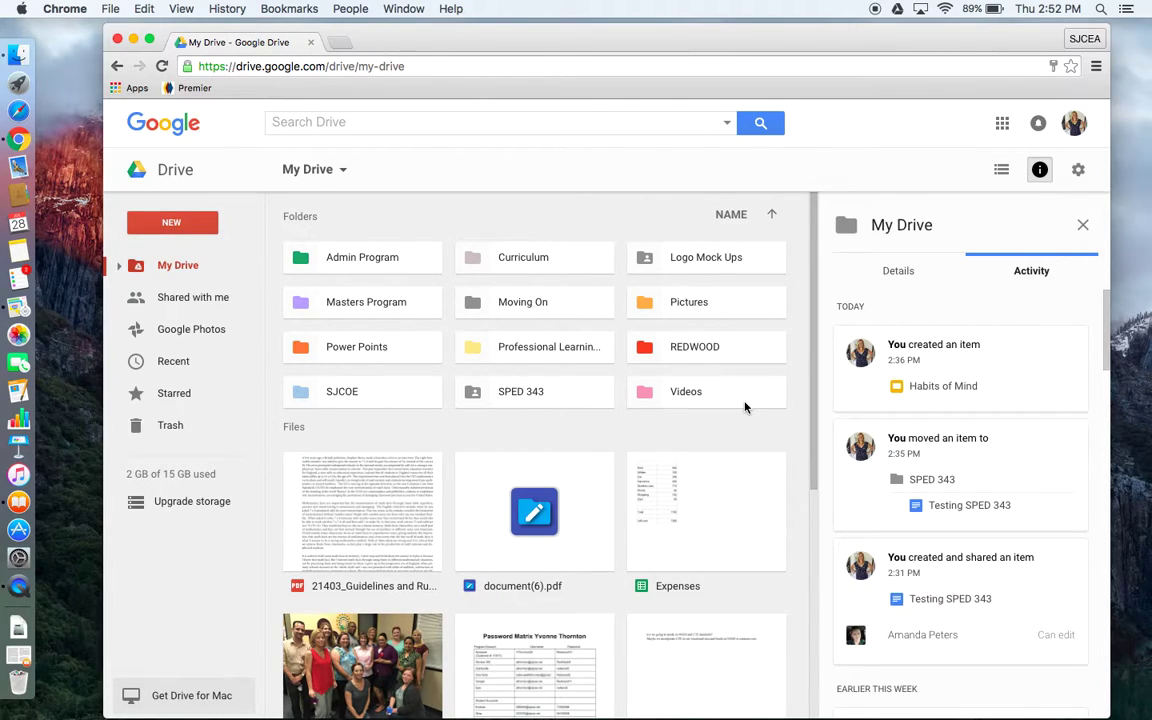
click(193, 298)
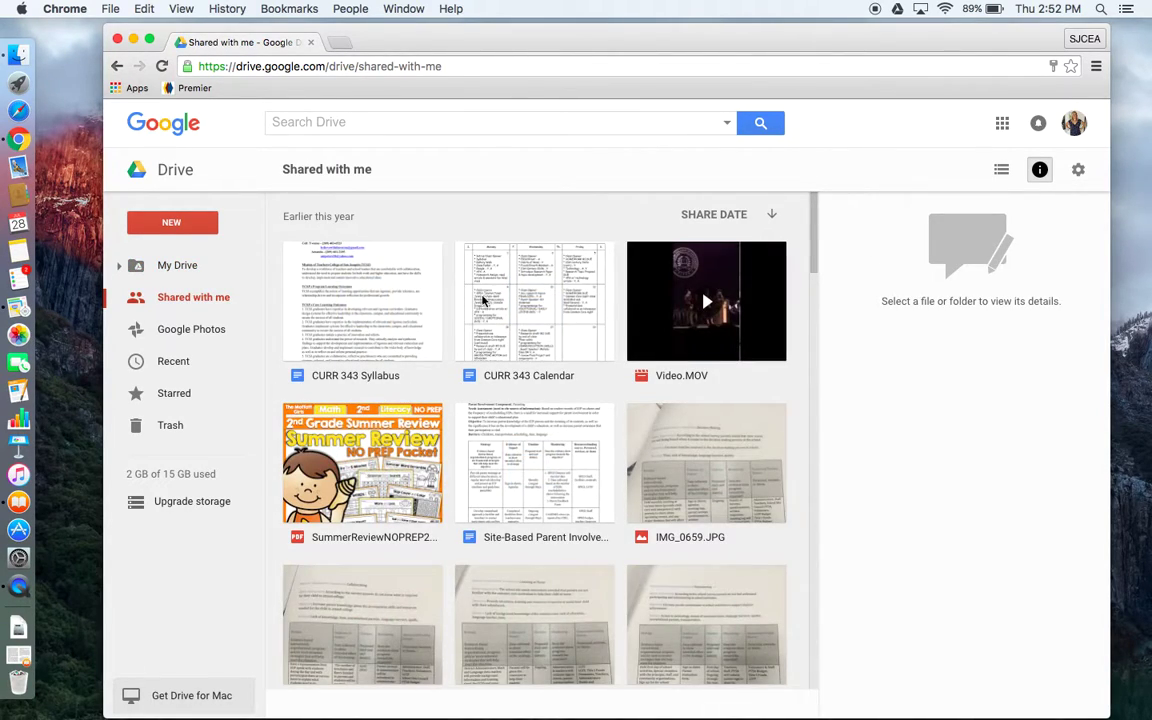
scroll(769, 462, down, 3)
scroll(769, 462, down, 12)
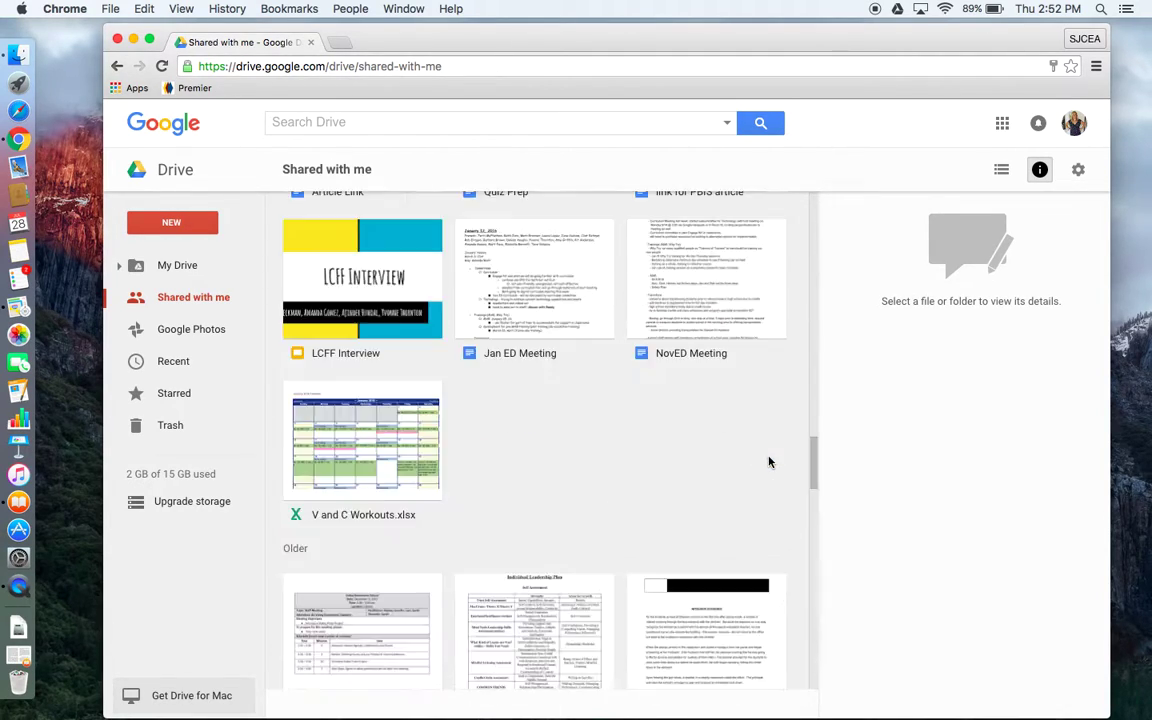
scroll(769, 462, down, 3)
scroll(769, 462, up, 4)
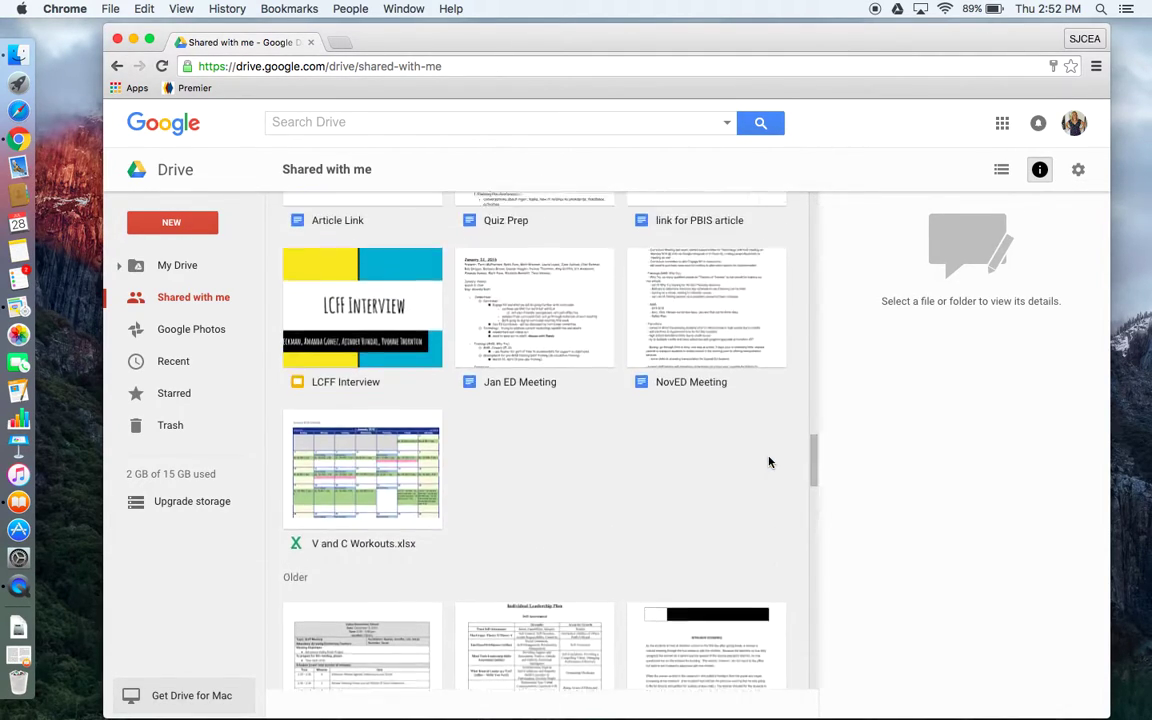
scroll(769, 462, up, 15)
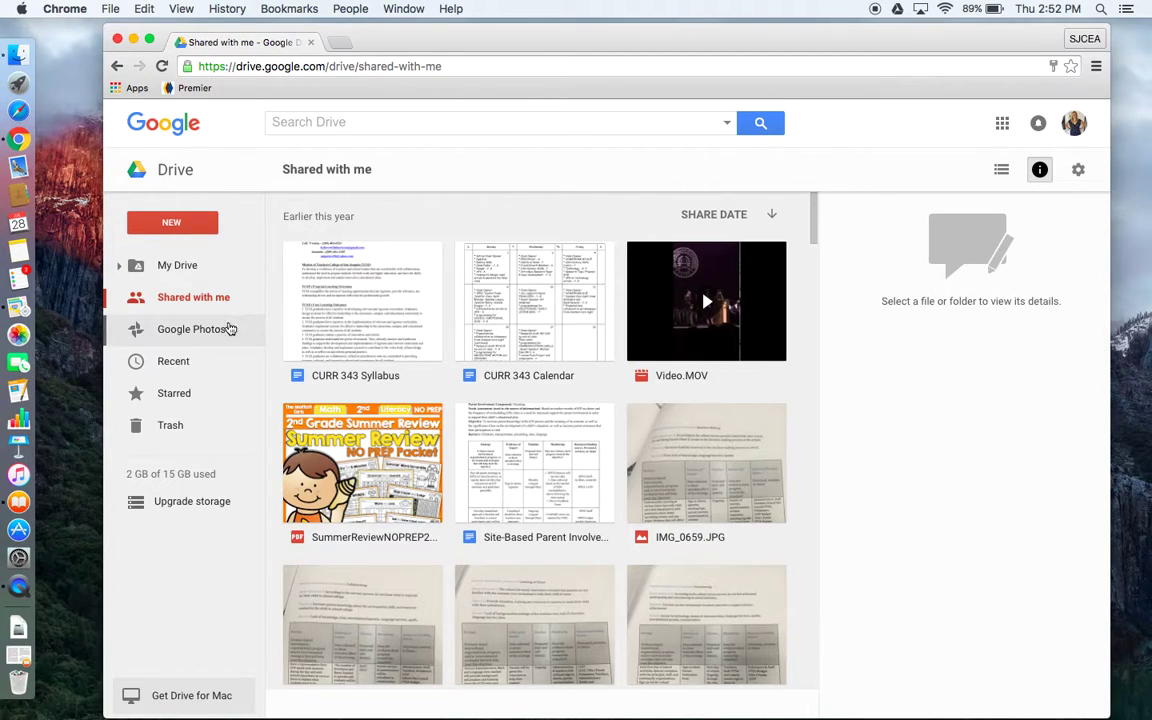
View the Recent, Starred and Trash collections, and check the storage upgrade option.
click(189, 362)
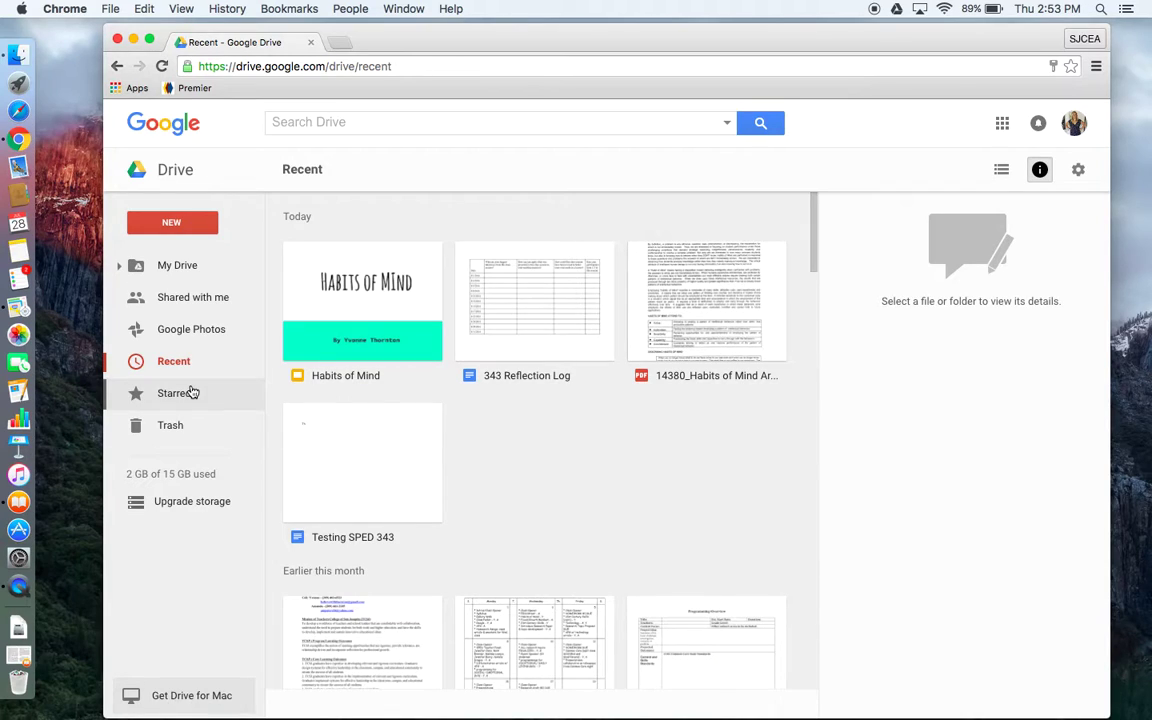
click(193, 394)
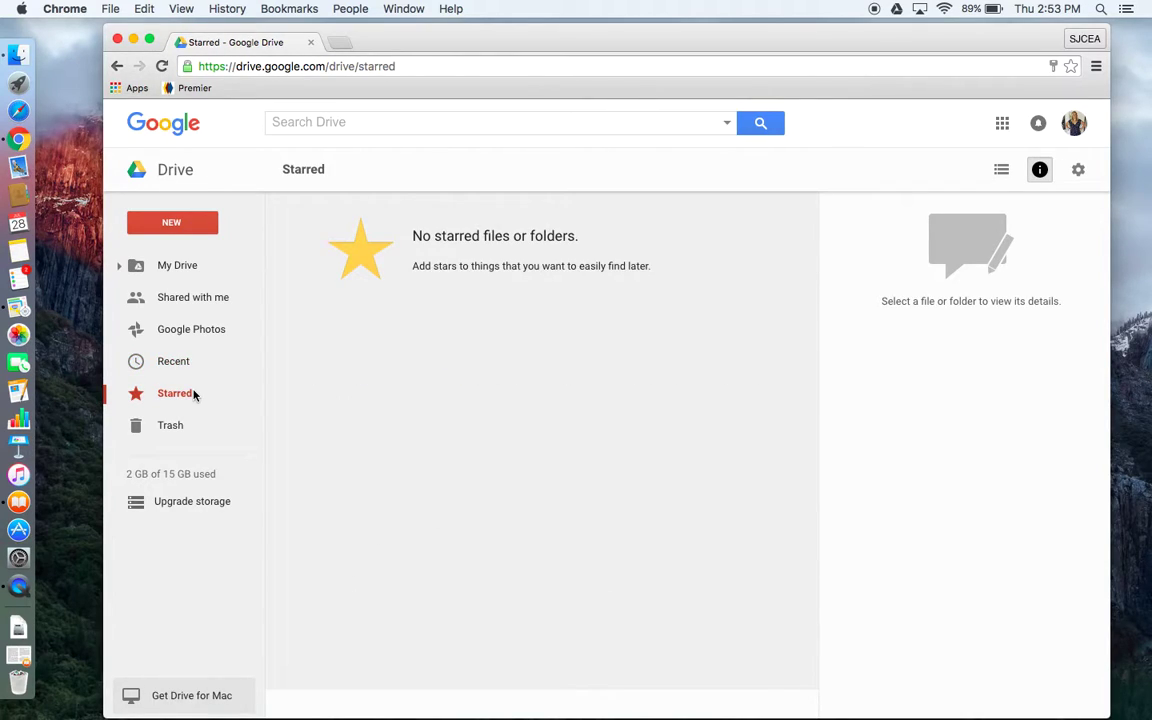
click(197, 425)
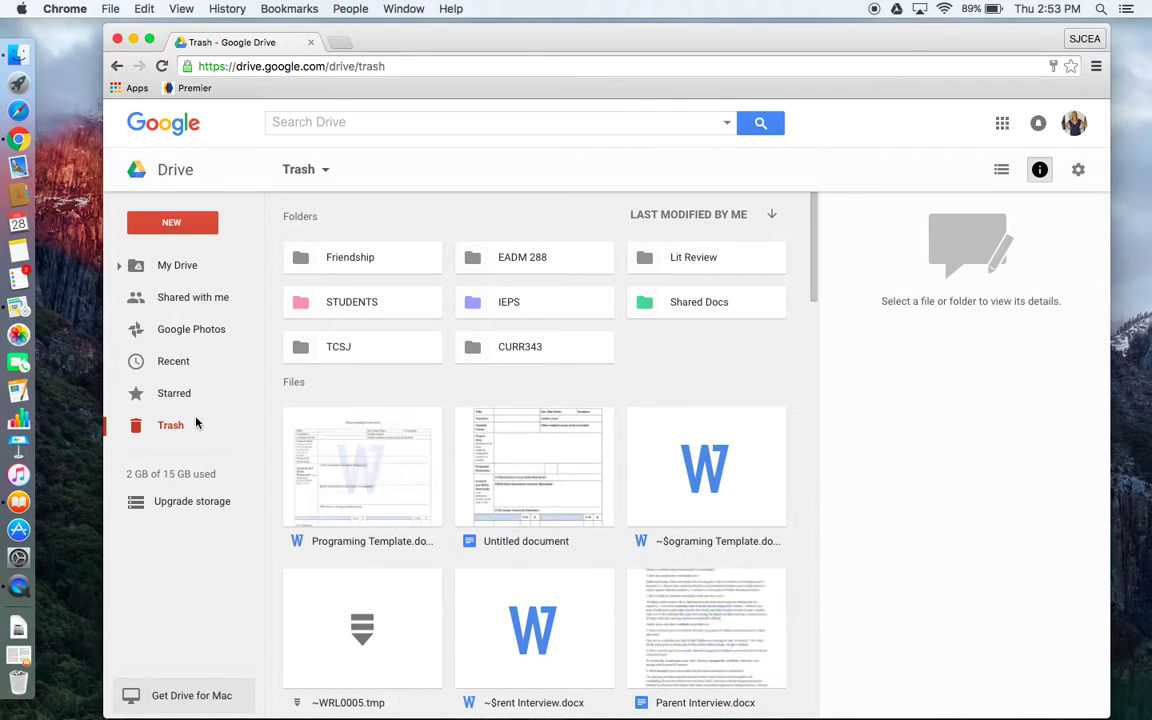
mouse_move(194, 507)
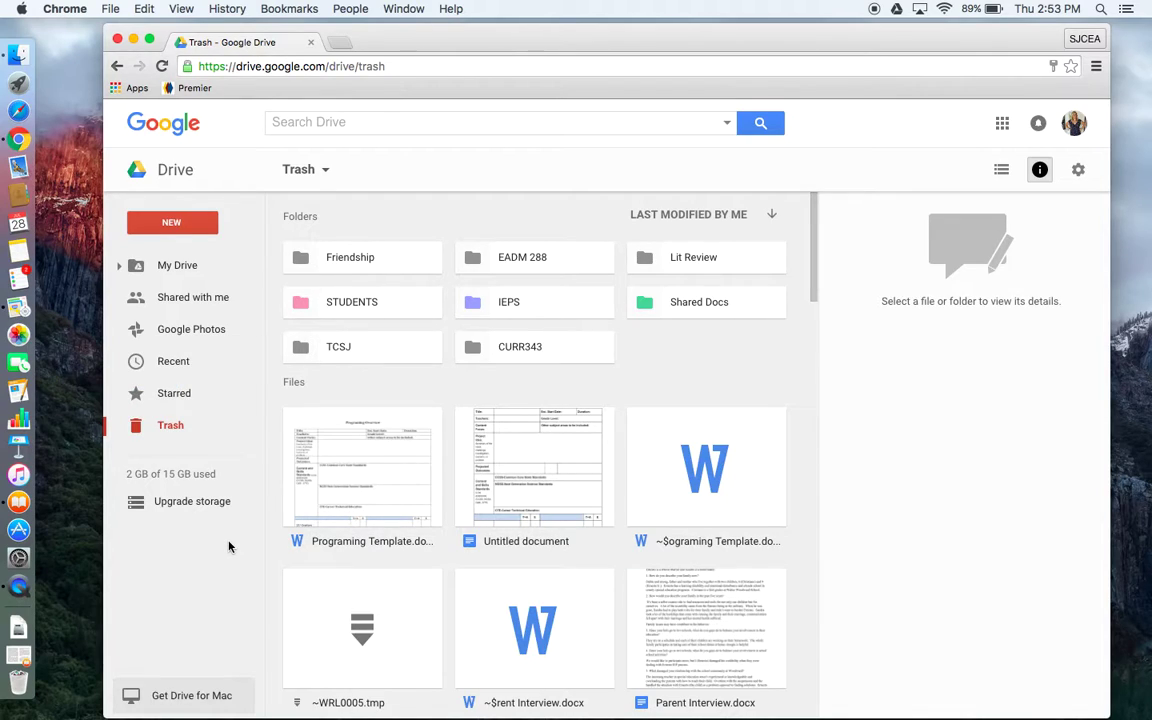
Return to My Drive and look over the actions available for it.
click(193, 278)
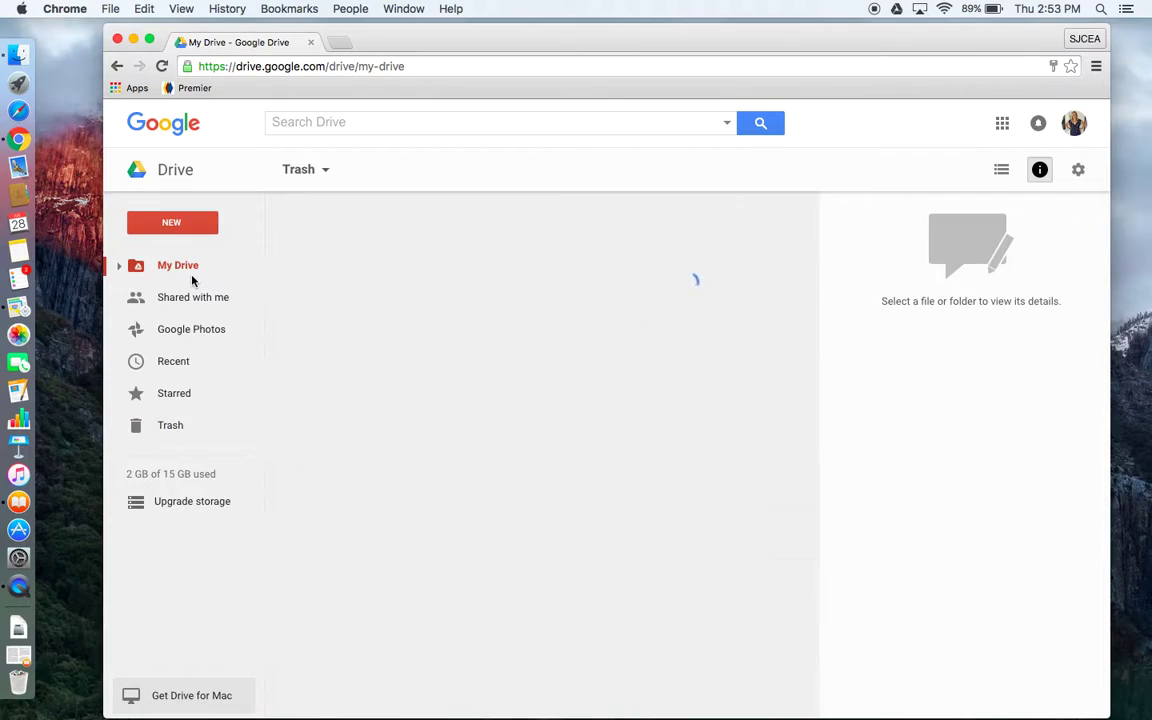
click(297, 172)
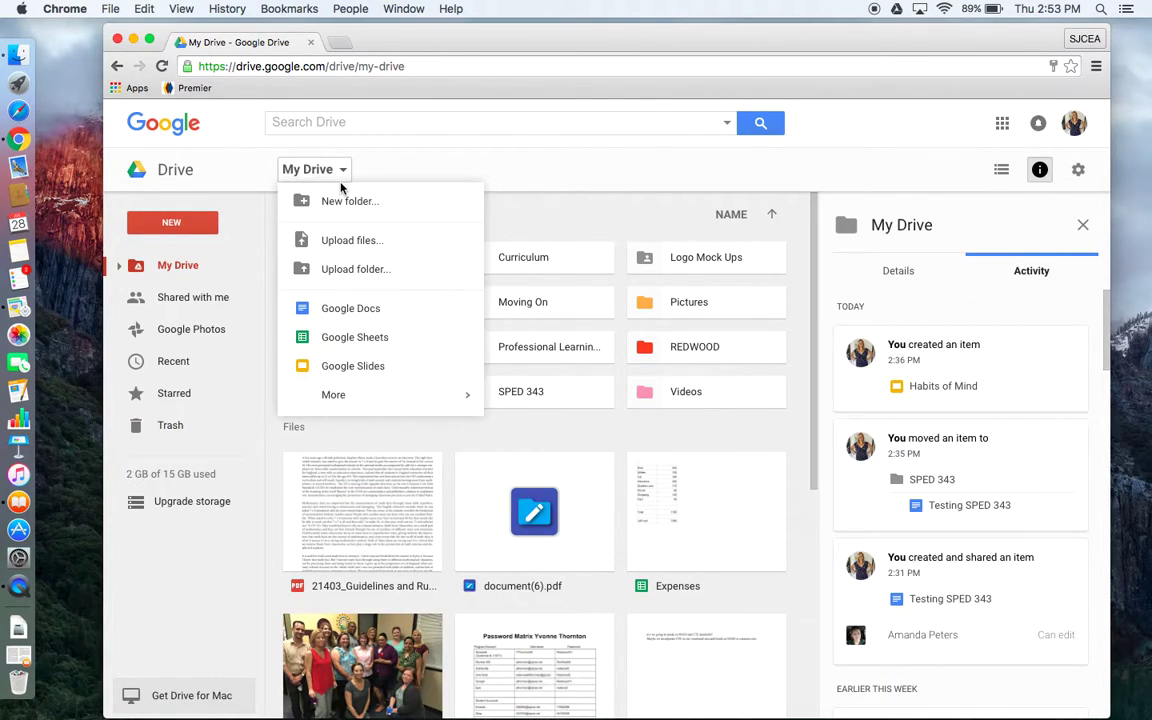
click(373, 175)
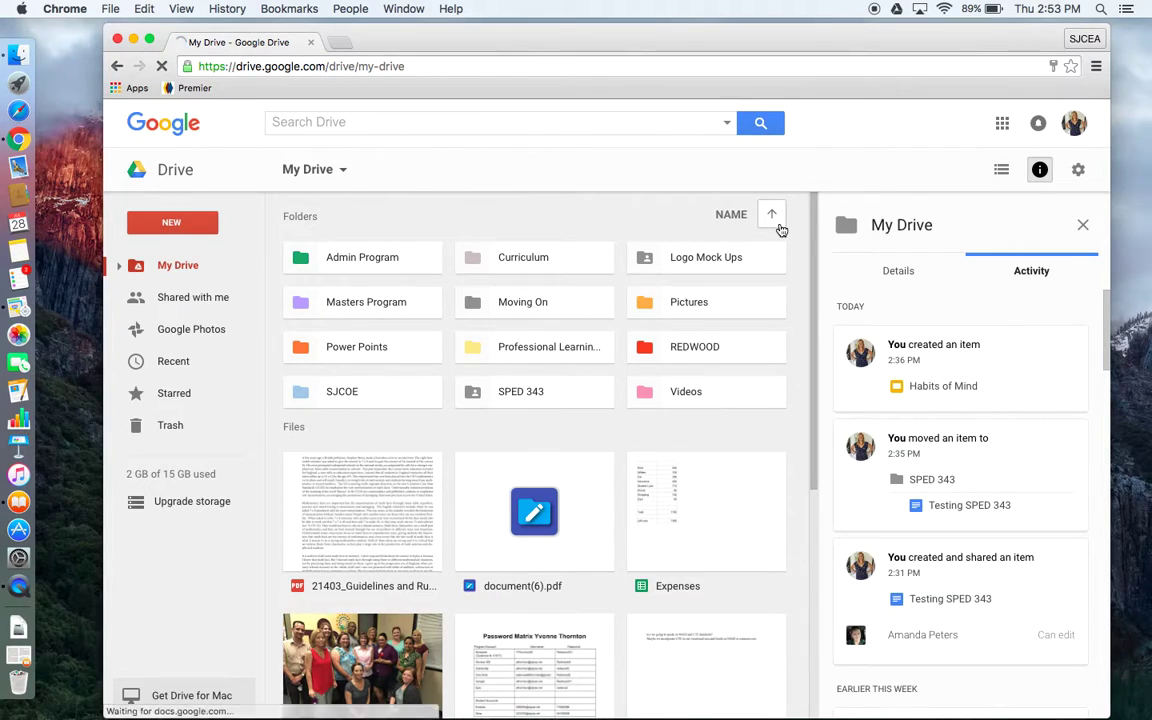
View the details and activity of My Drive, and look over the available Google apps.
click(906, 268)
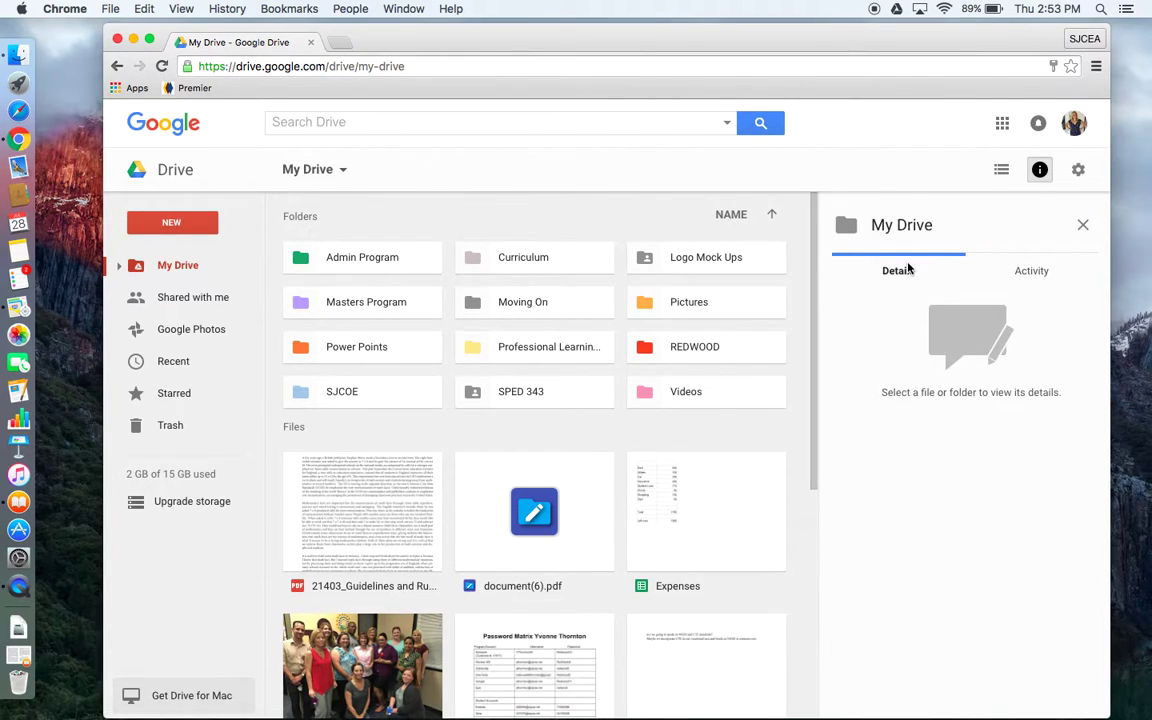
click(1040, 272)
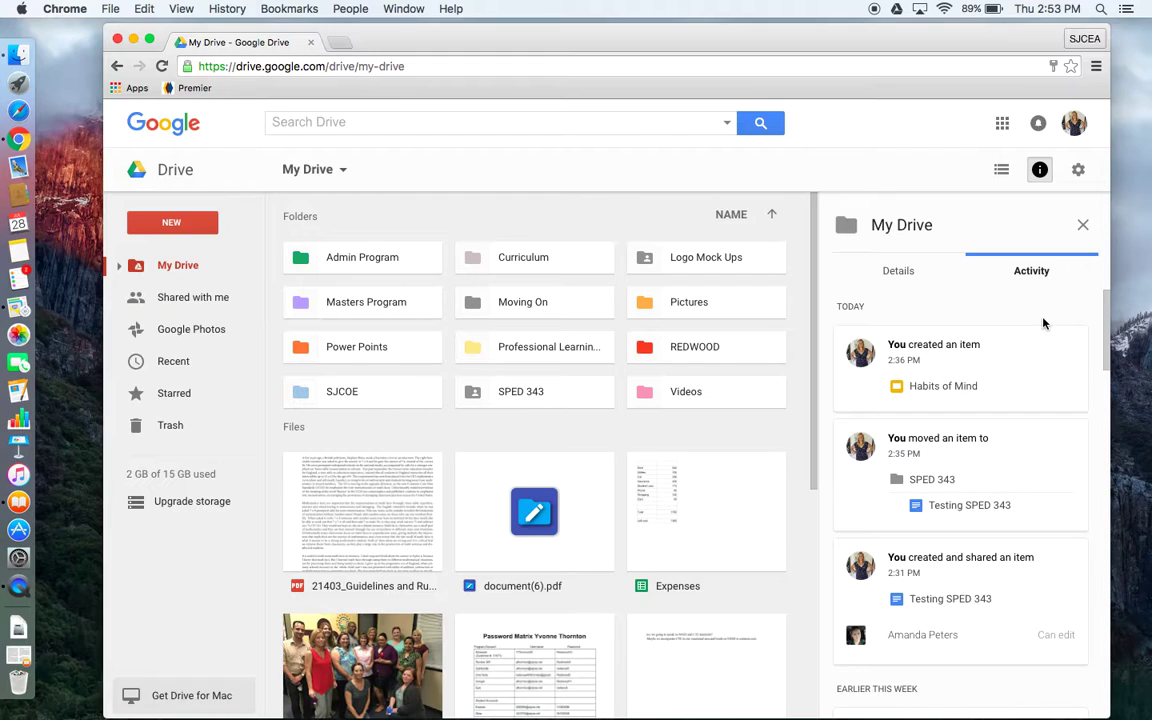
click(1003, 124)
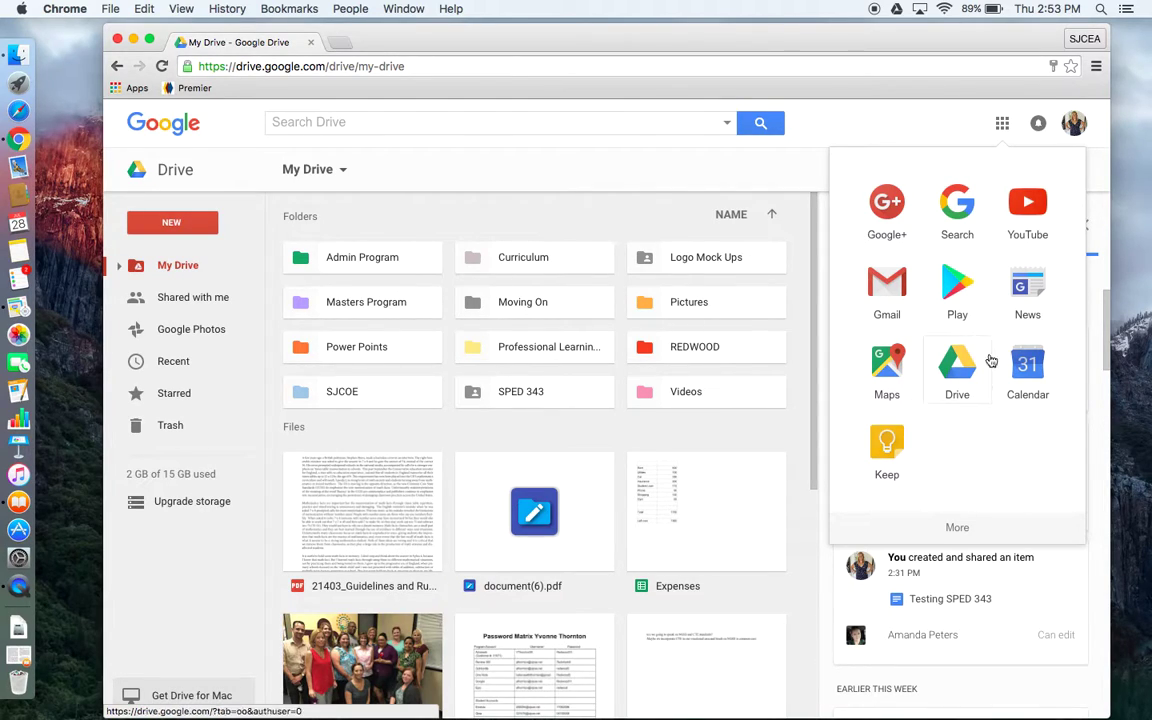
click(953, 135)
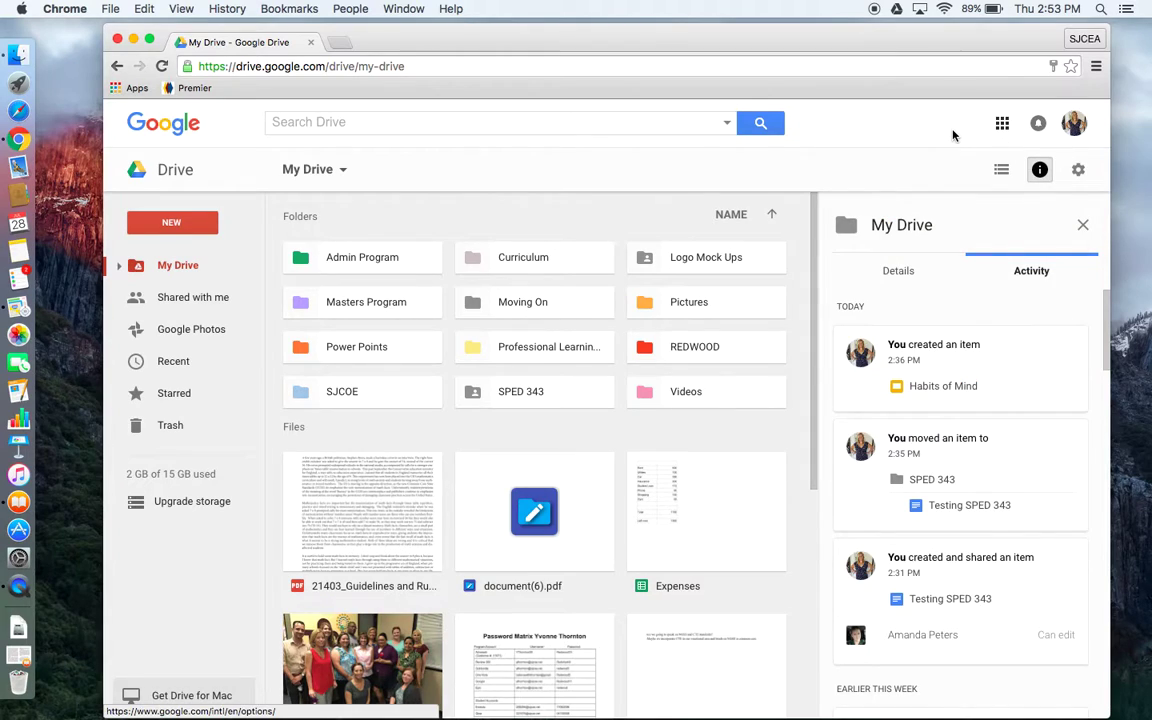
View the My Drive contents as a list, and return to the grid layout.
click(1001, 172)
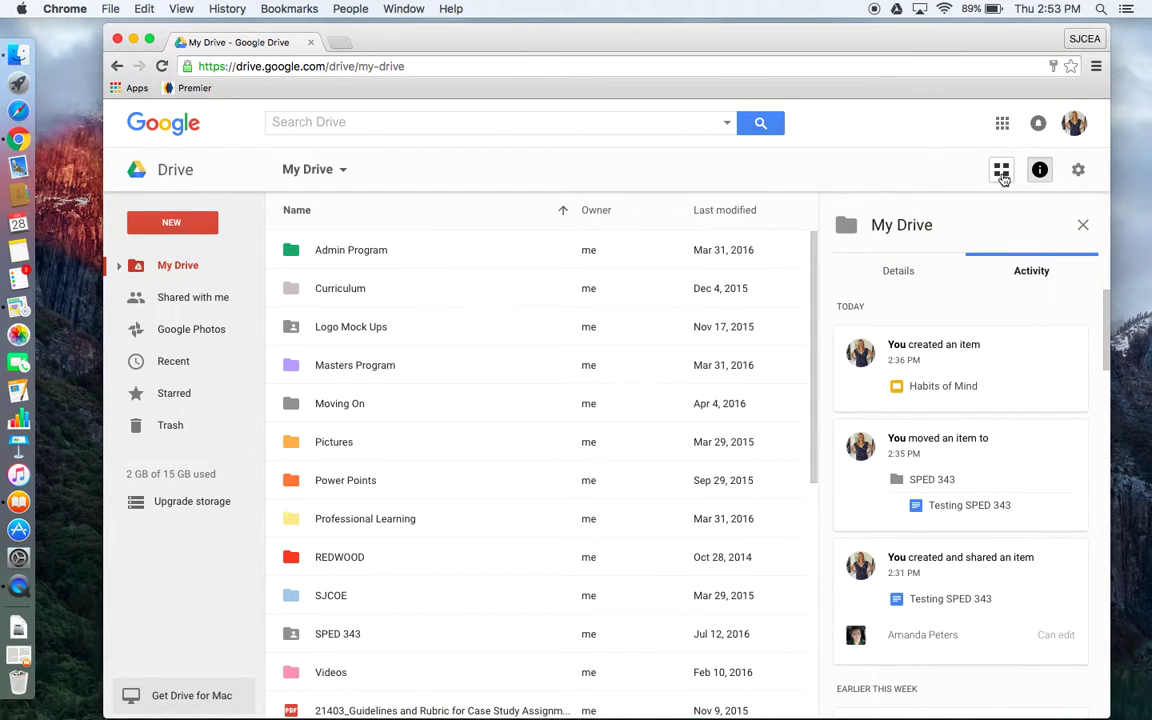
scroll(609, 440, down, 5)
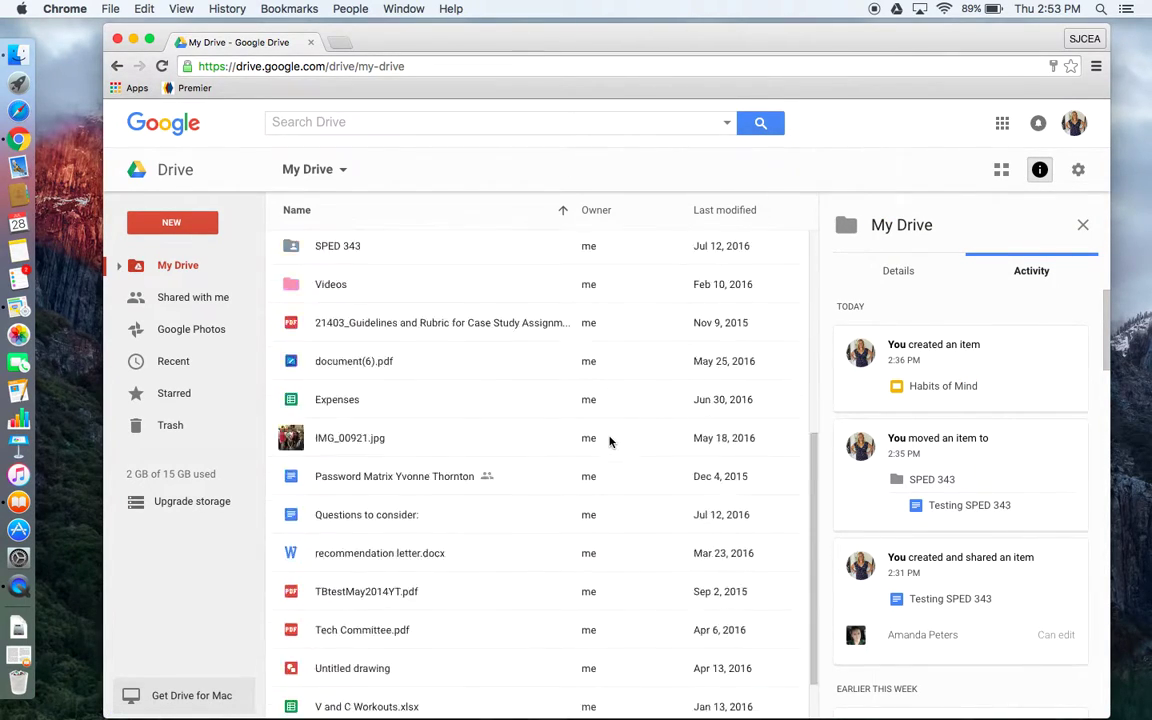
scroll(609, 440, up, 5)
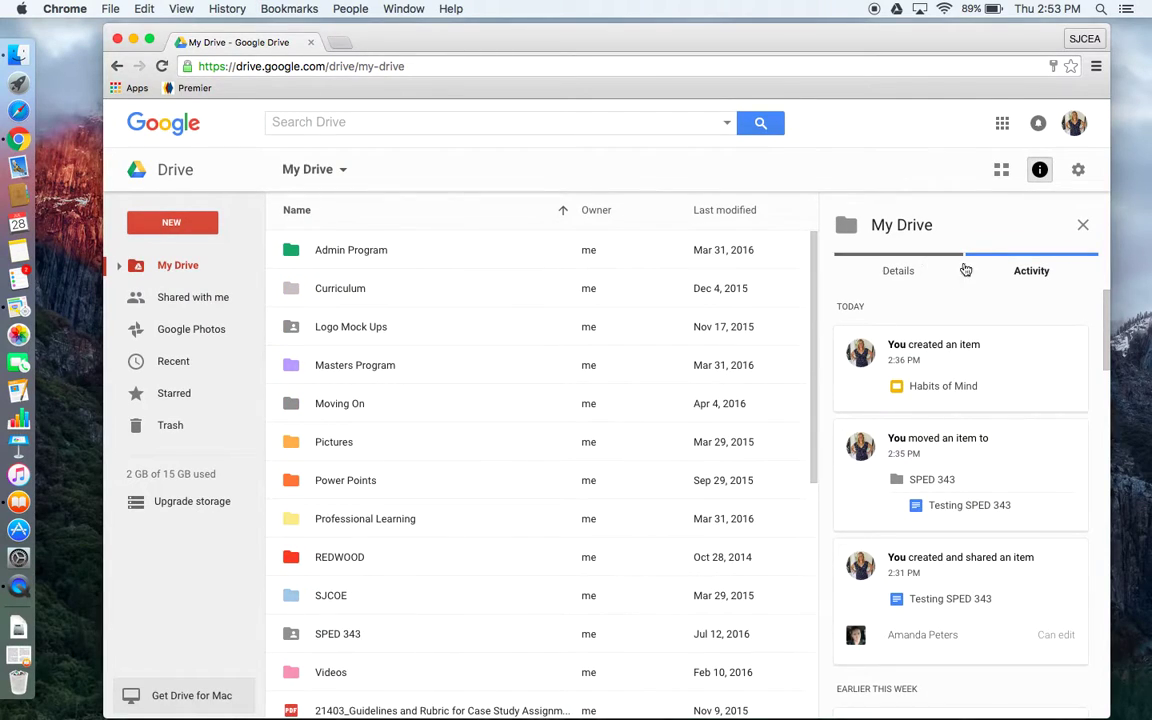
click(1003, 172)
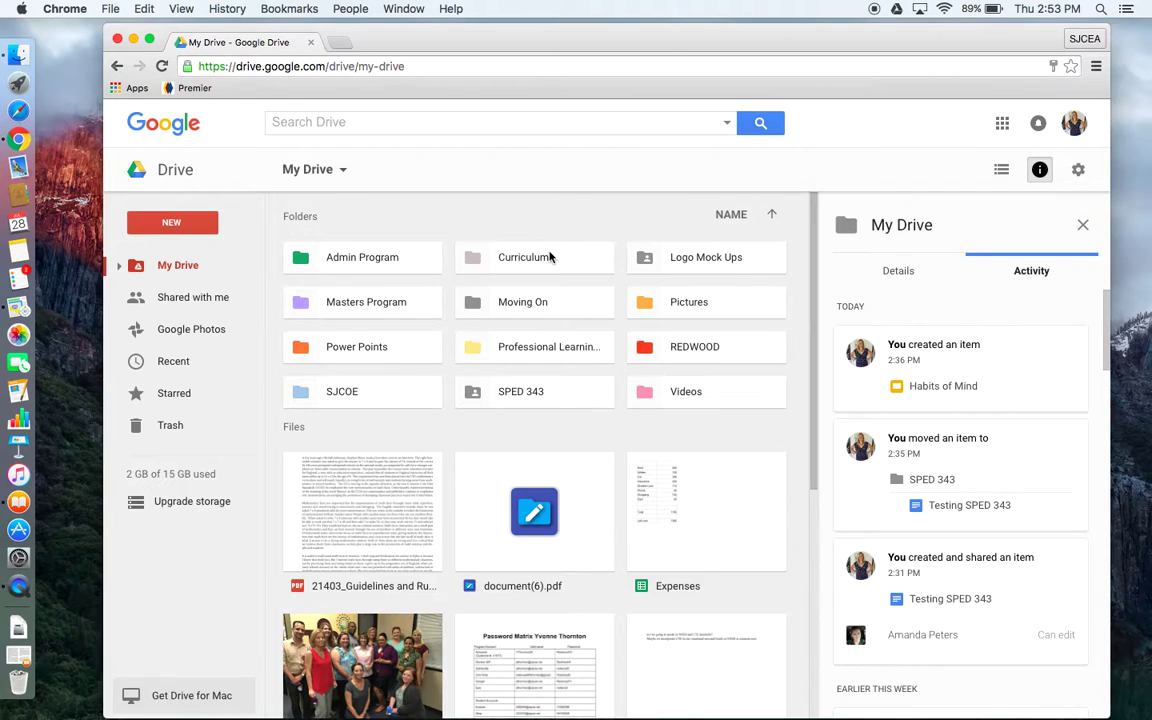
Look over the file-type filters for searching Drive and the additional item types that can be created.
click(578, 121)
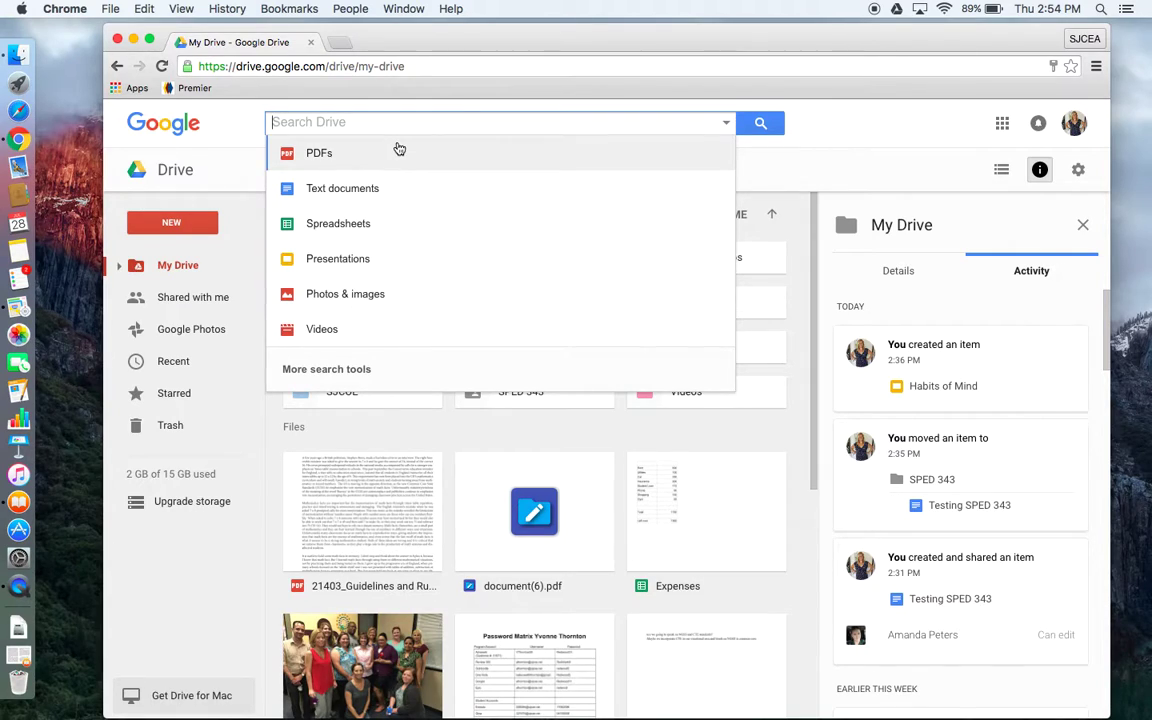
click(191, 114)
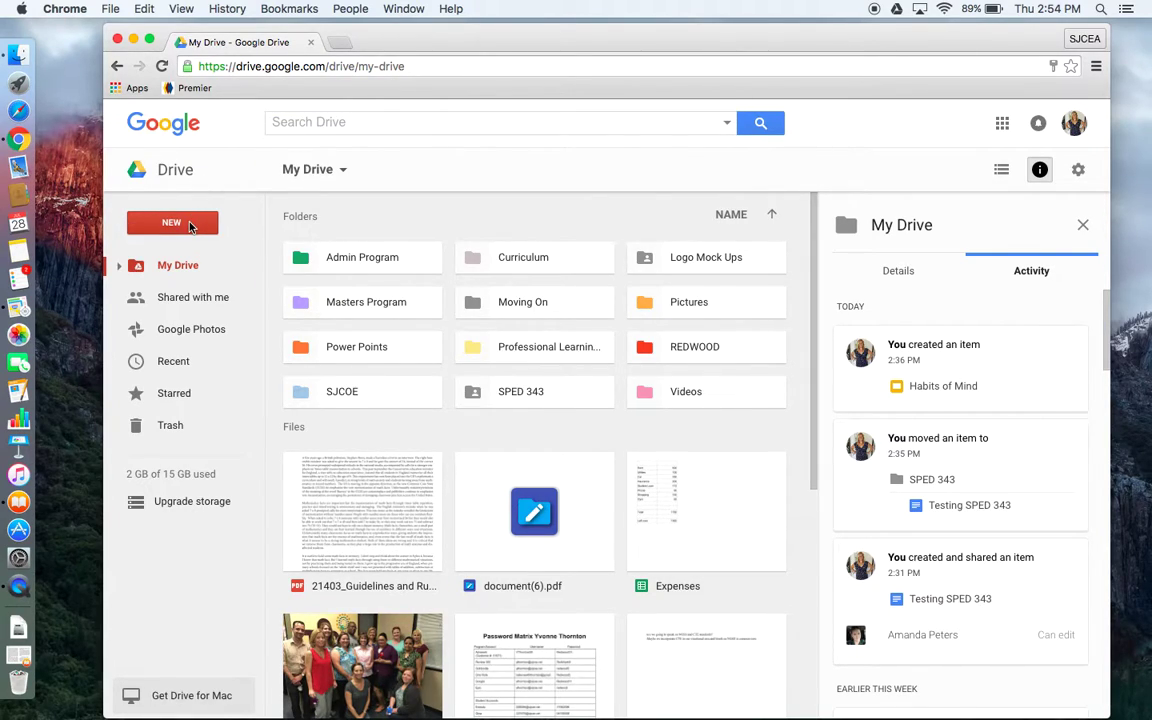
click(191, 225)
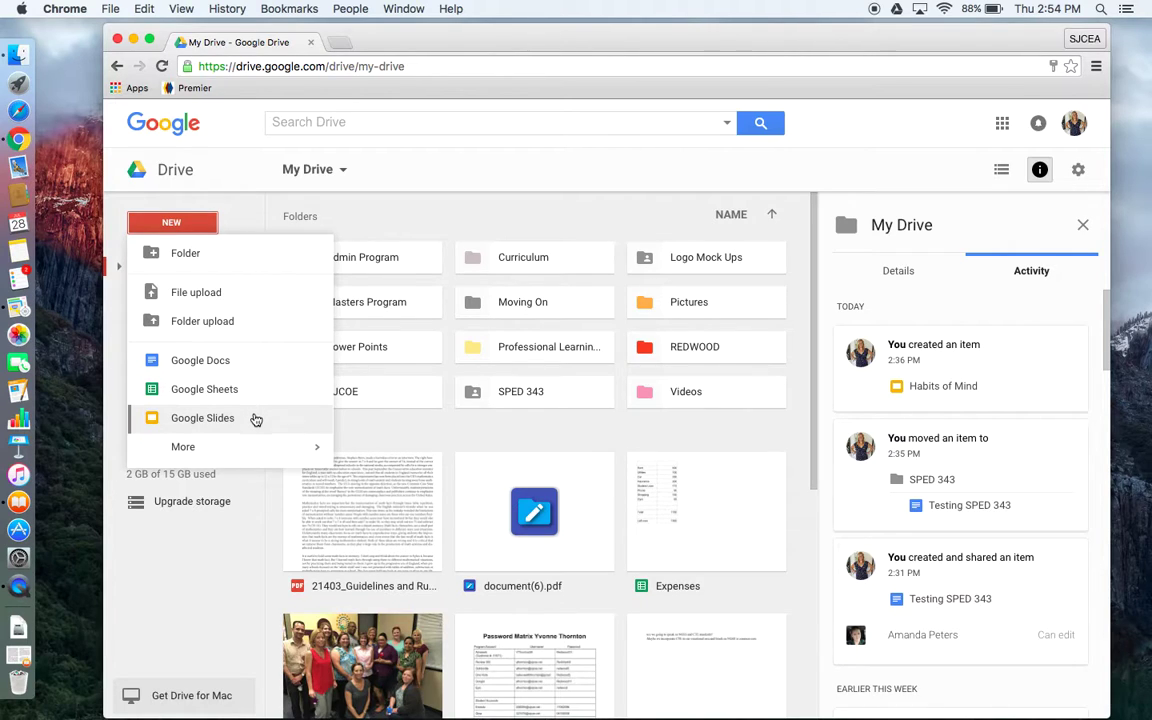
mouse_move(257, 445)
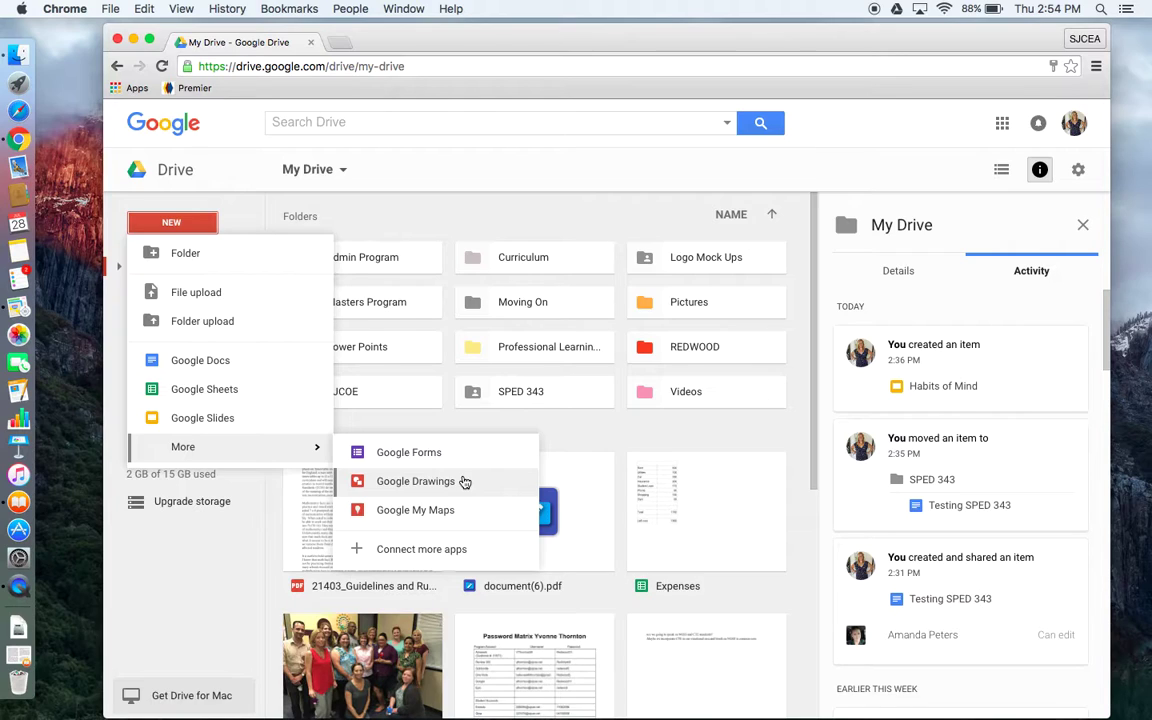
click(586, 455)
Look through the files in My Drive and open the SPED 343 folder.
scroll(588, 450, down, 5)
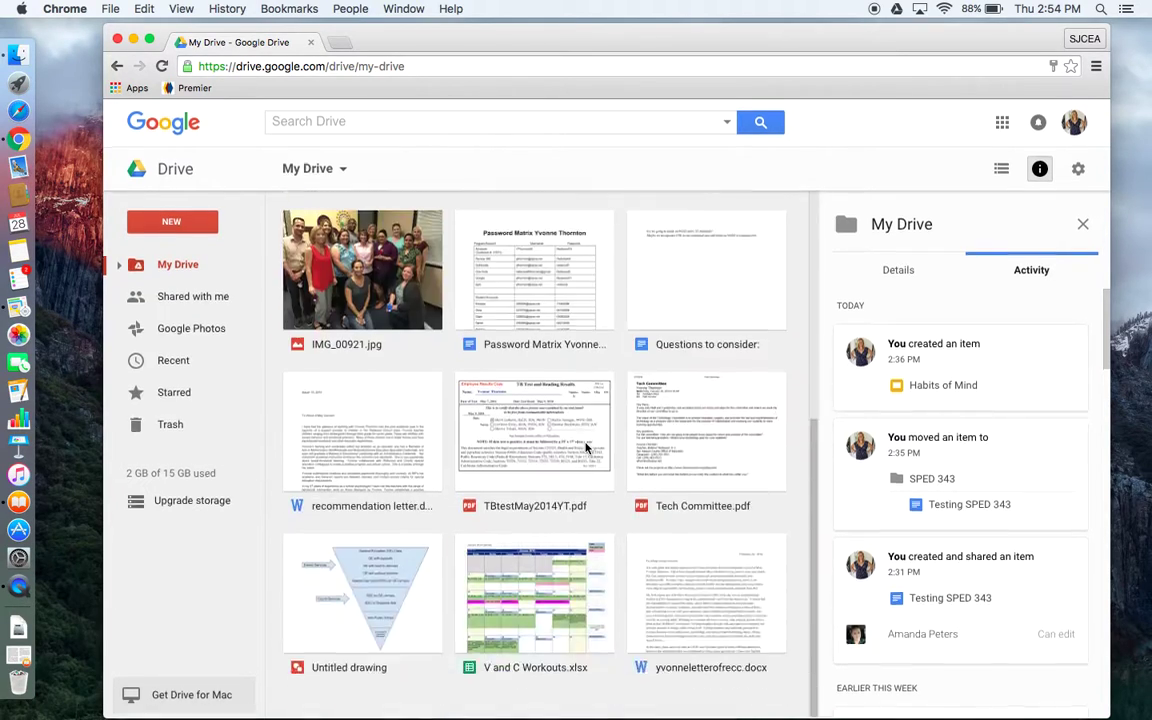
scroll(396, 600, up, 1)
scroll(396, 600, up, 5)
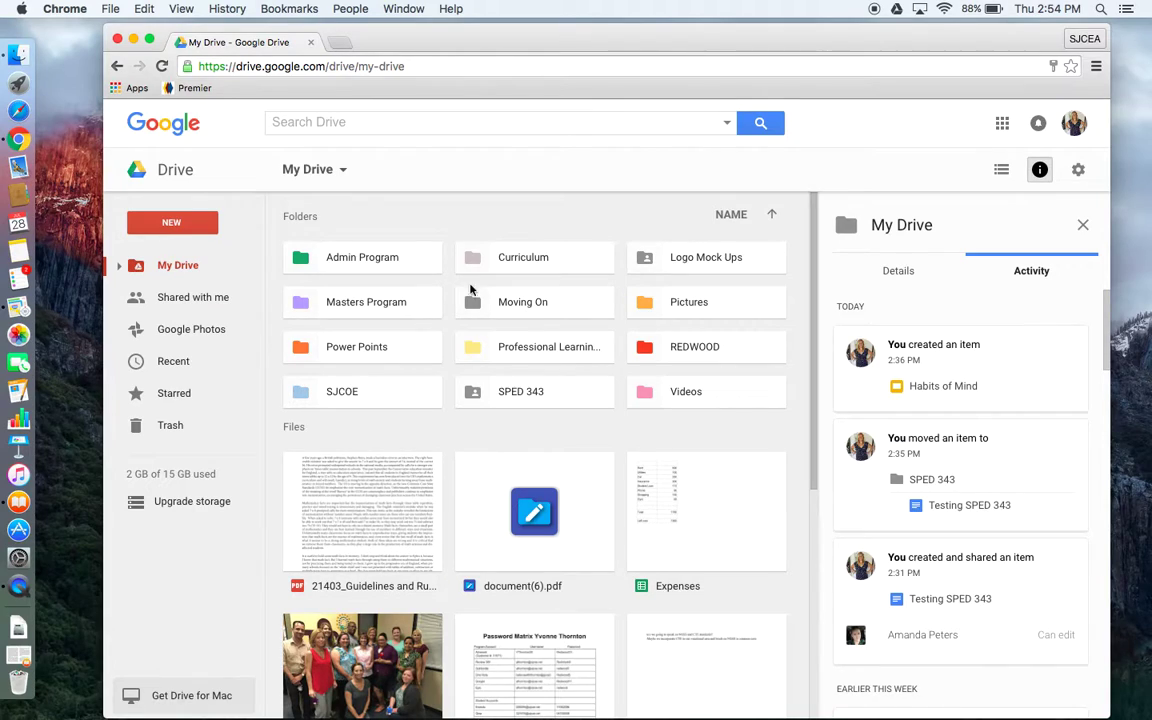
double_click(505, 394)
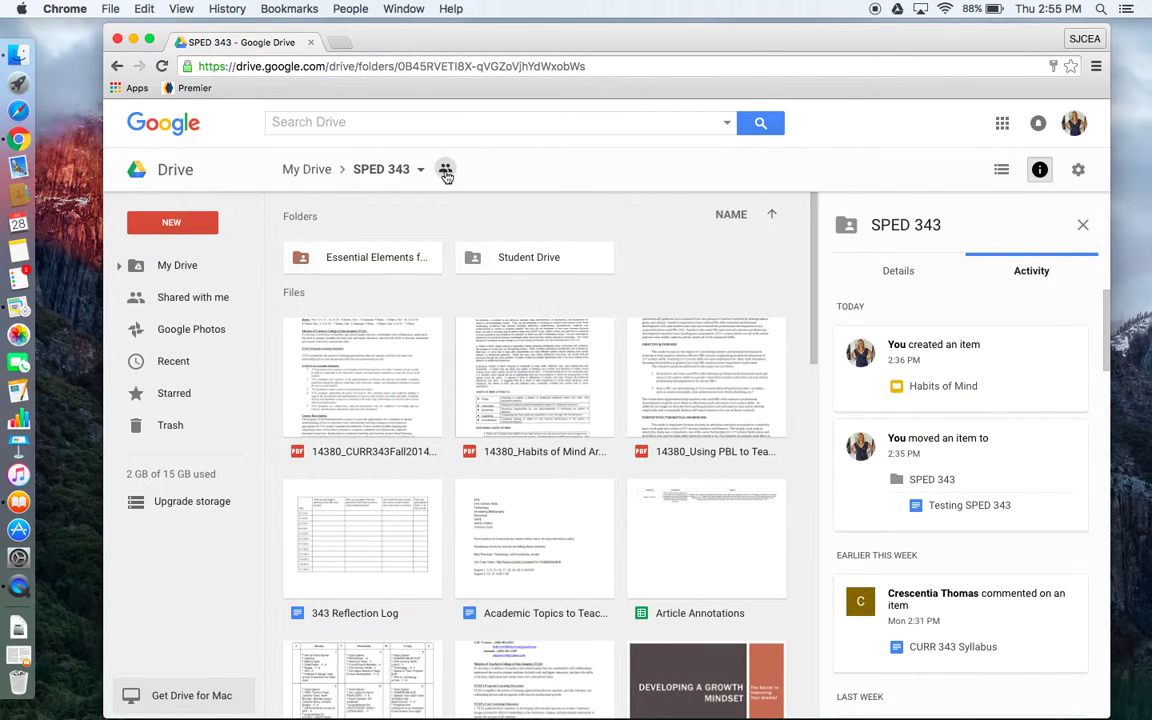
Check who the SPED 343 folder is shared with and look over the actions available for the folder.
mouse_move(446, 174)
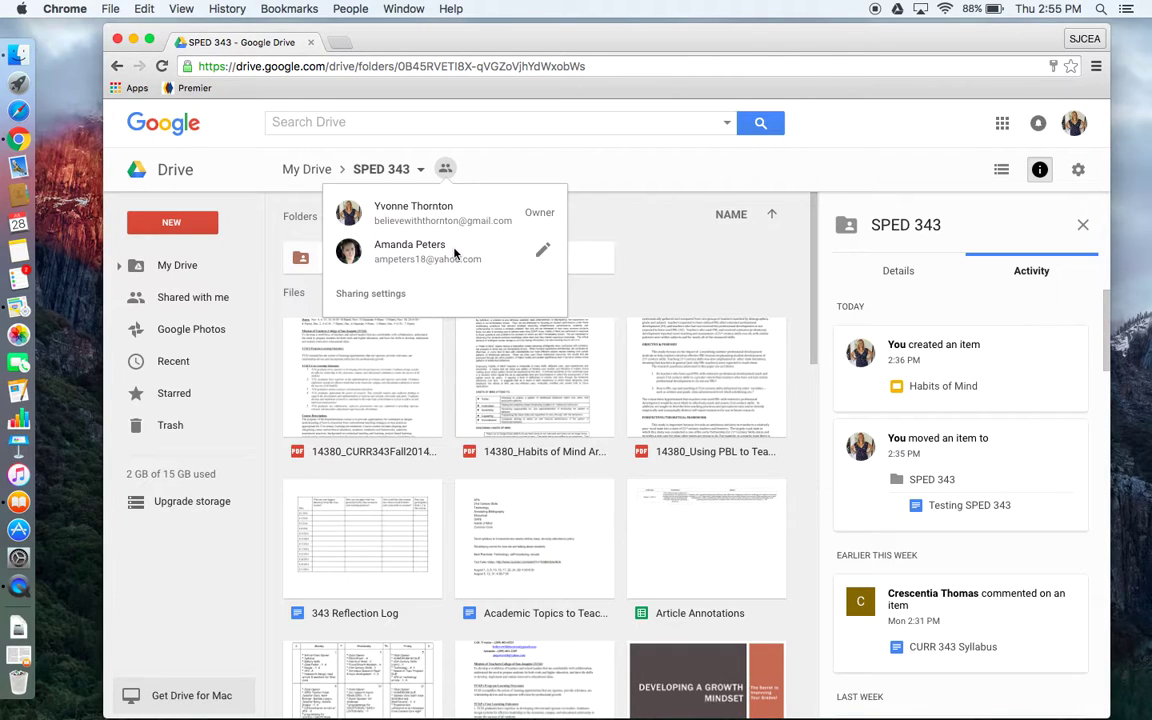
click(398, 172)
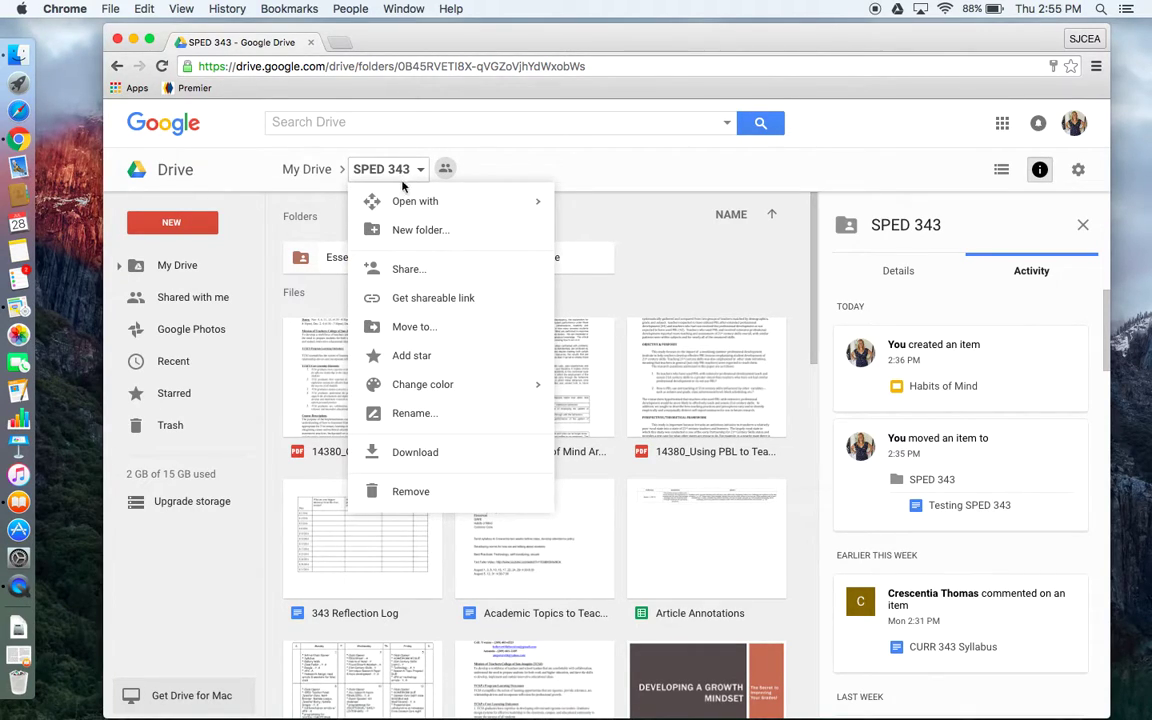
mouse_move(410, 204)
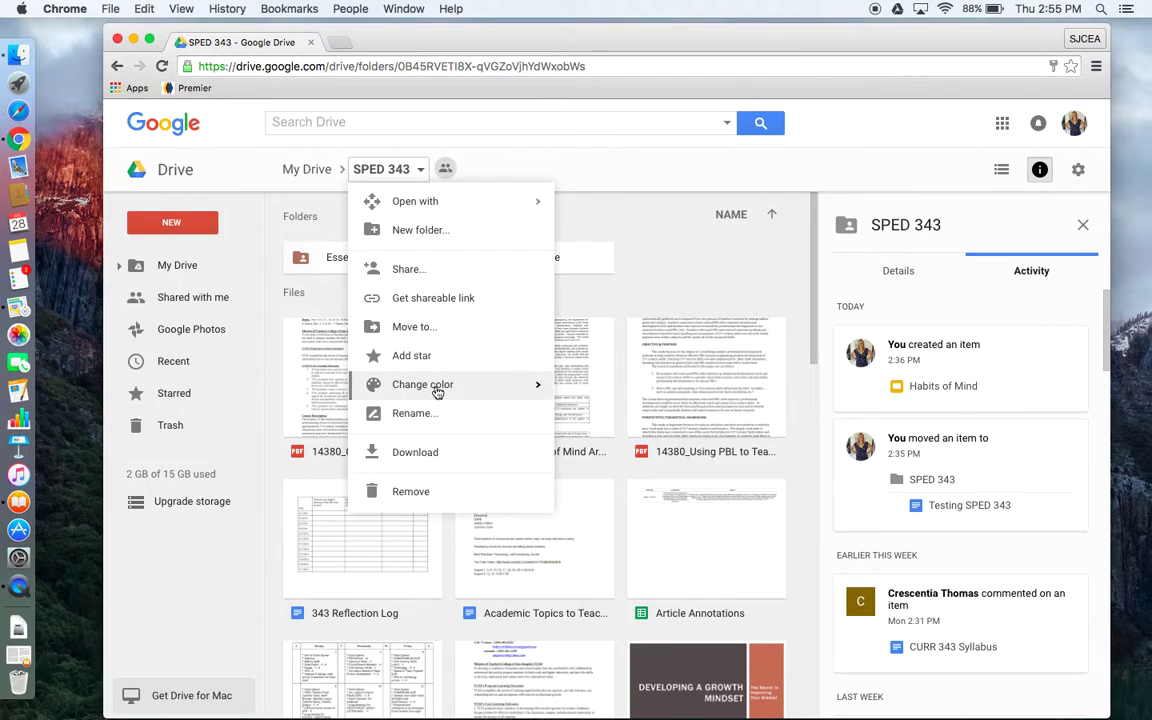
mouse_move(437, 392)
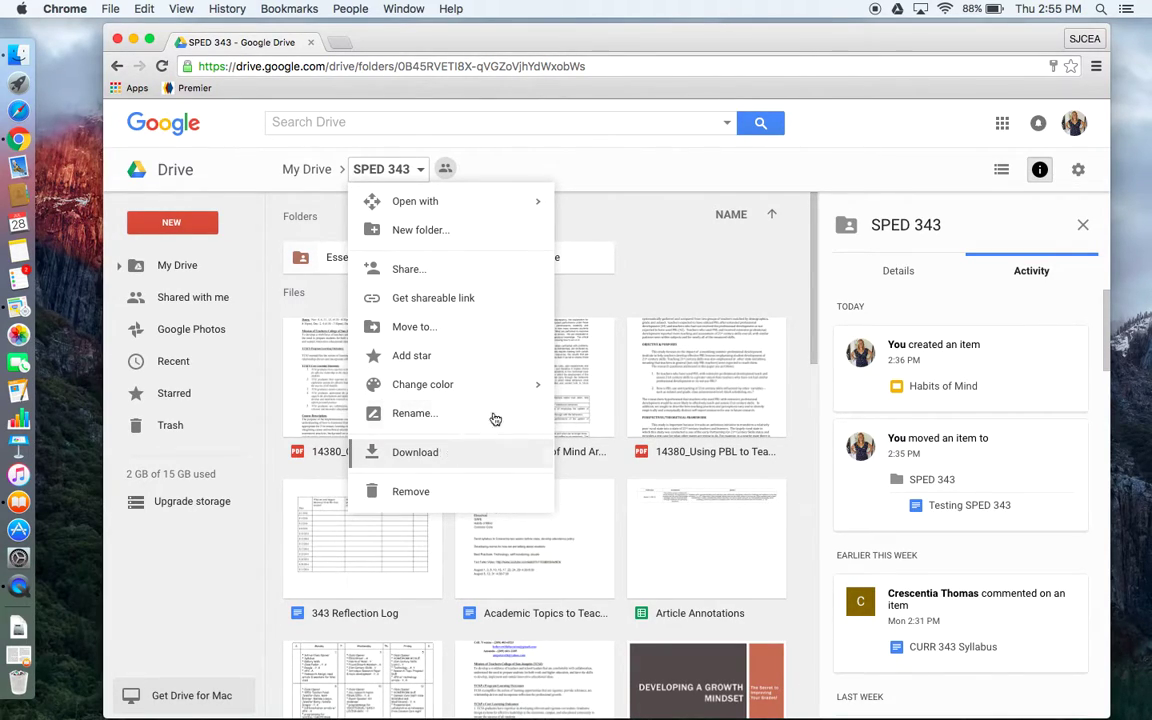
click(645, 316)
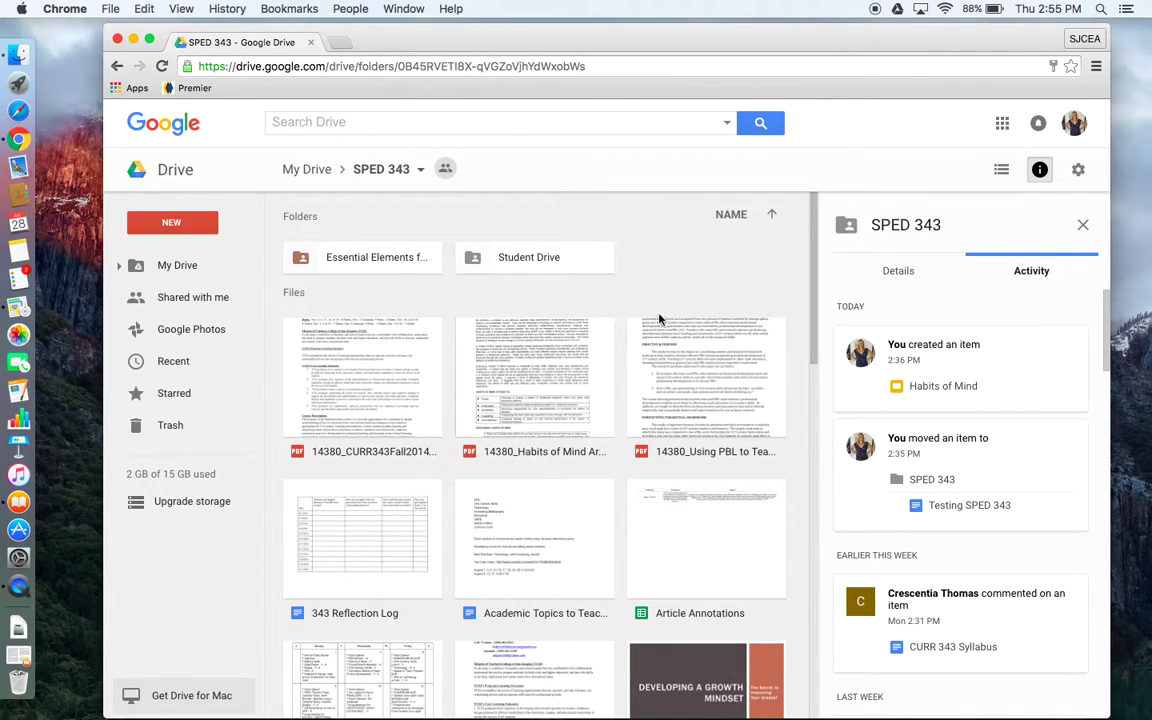
Preview the SPED 343 files one after another, from 14380_CURR343Fall2014SectionA.pdf through to CURR 343 Calendar.
scroll(604, 398, down, 3)
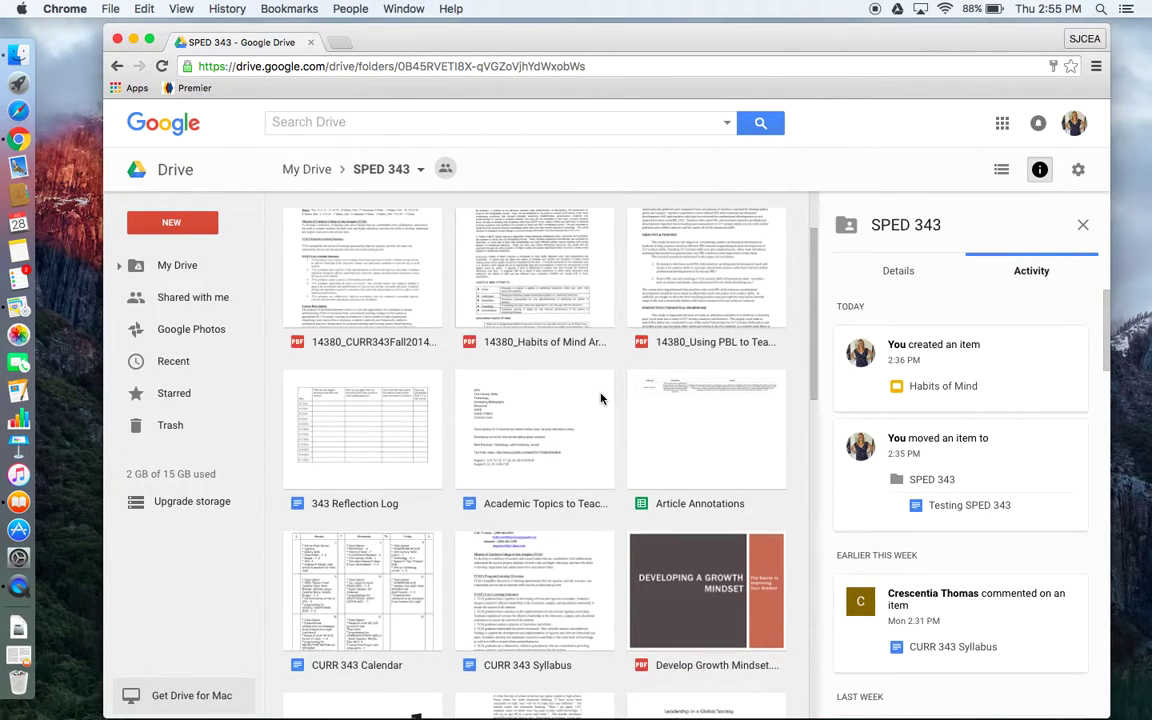
click(391, 271)
double_click(391, 271)
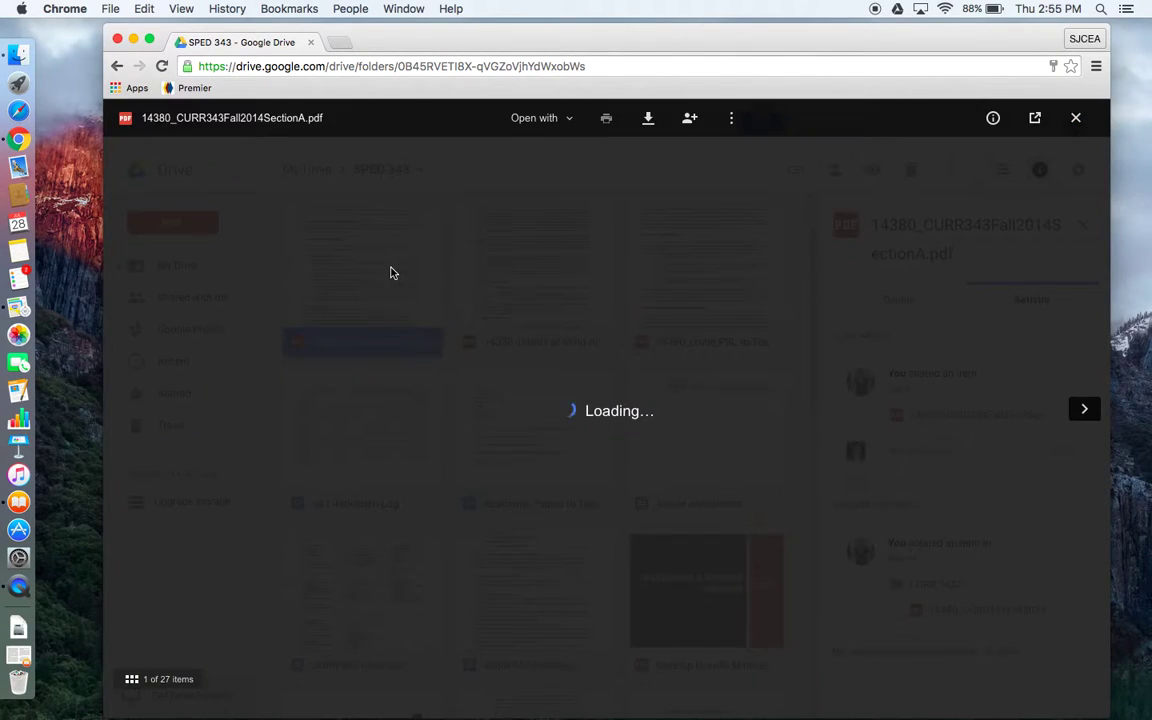
click(1085, 406)
click(1085, 408)
click(1086, 410)
click(1086, 410)
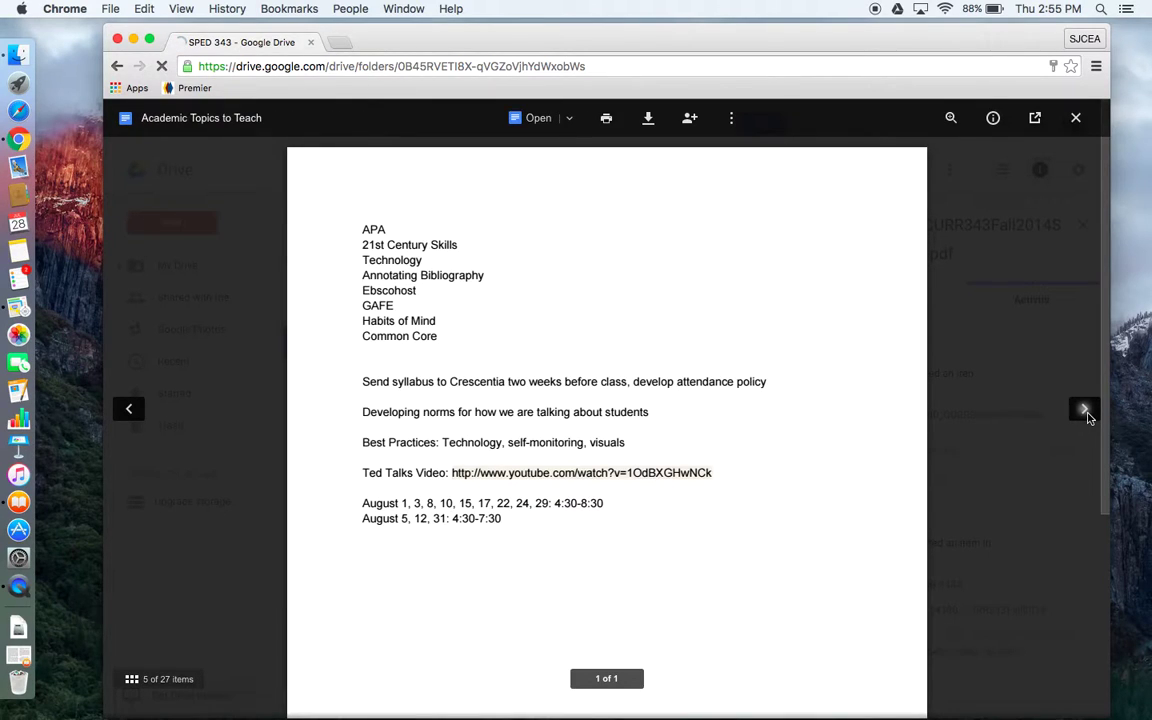
click(1086, 410)
click(1086, 410)
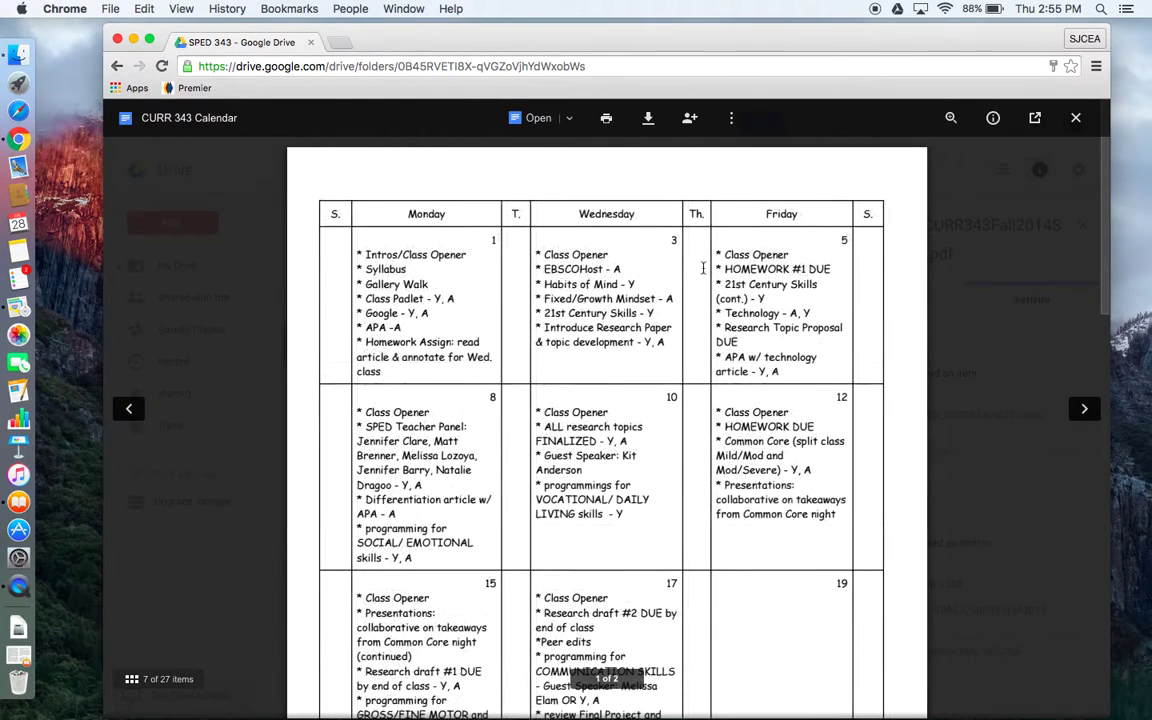
View CURR 343 Calendar in Google Docs, return to its preview to check the connected apps, and close the preview.
click(538, 118)
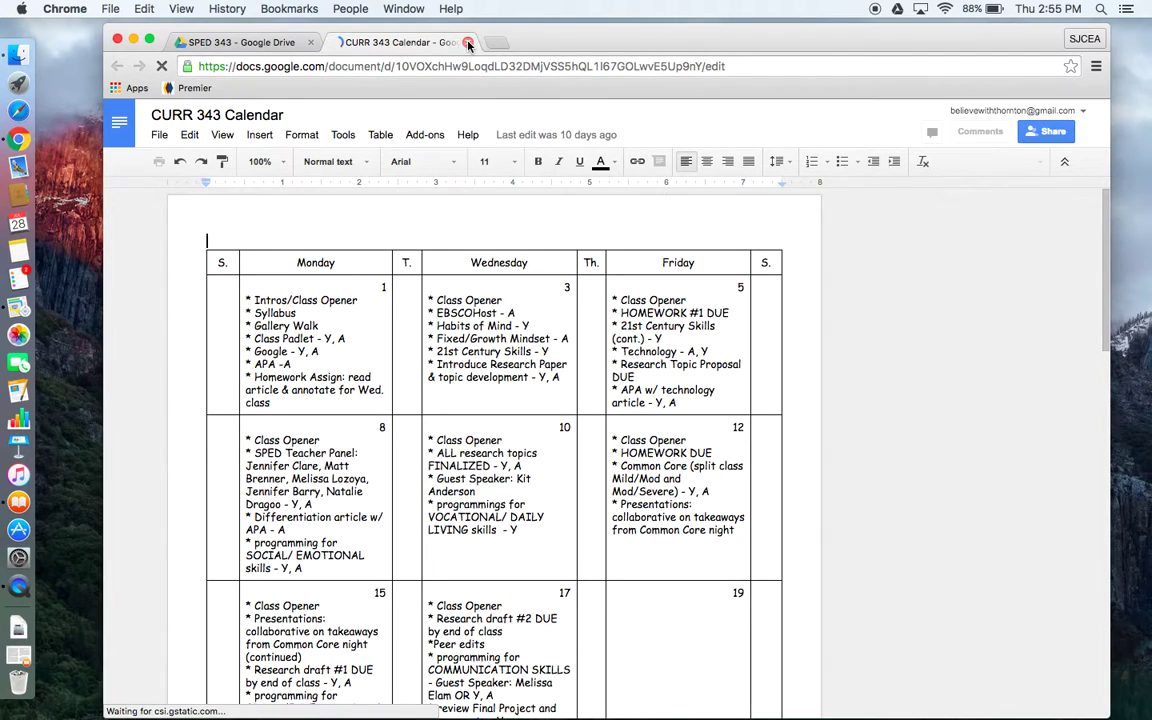
click(468, 43)
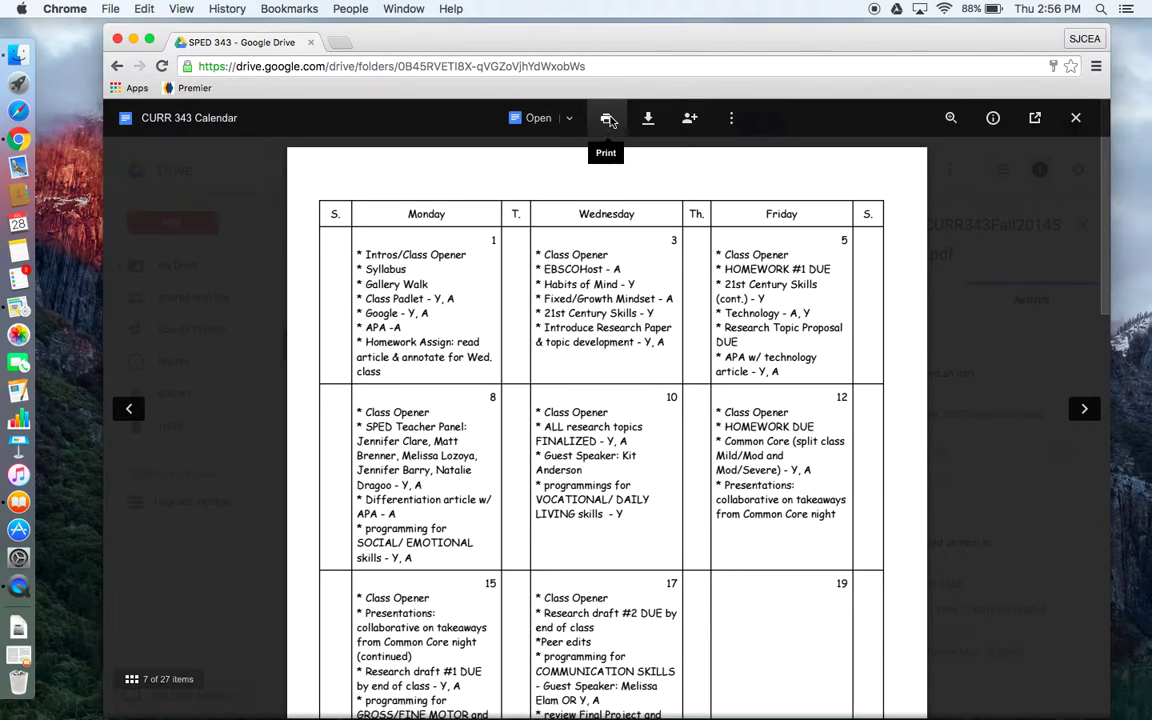
click(573, 119)
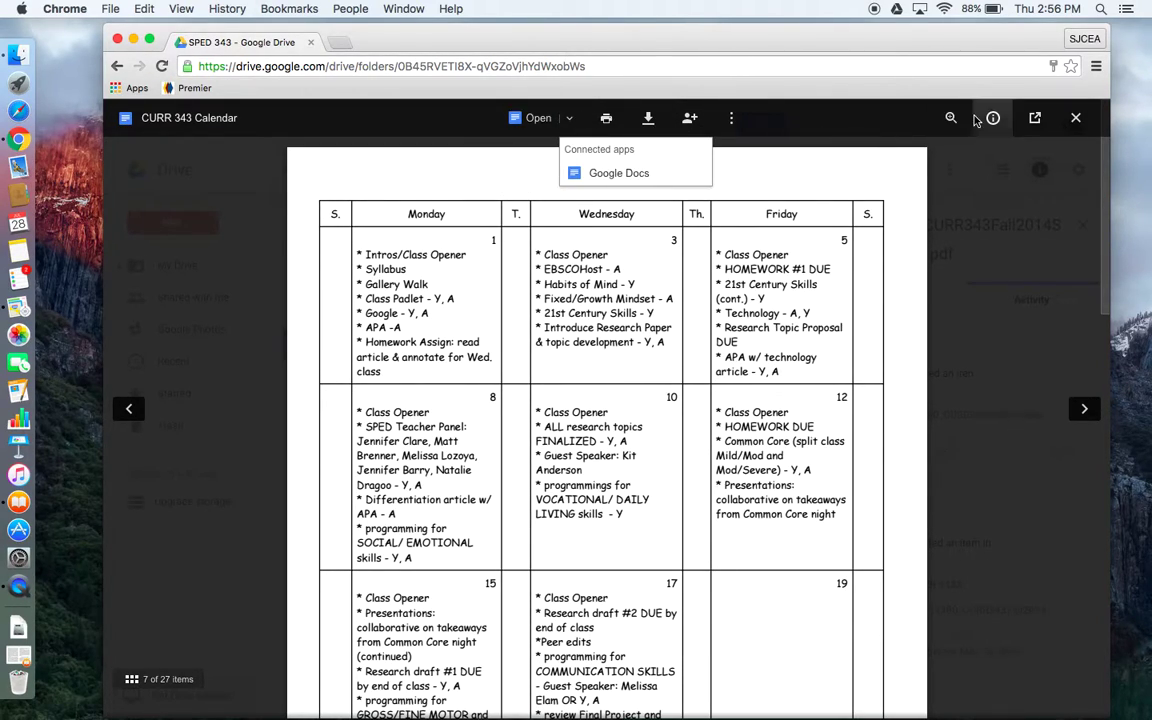
click(1075, 118)
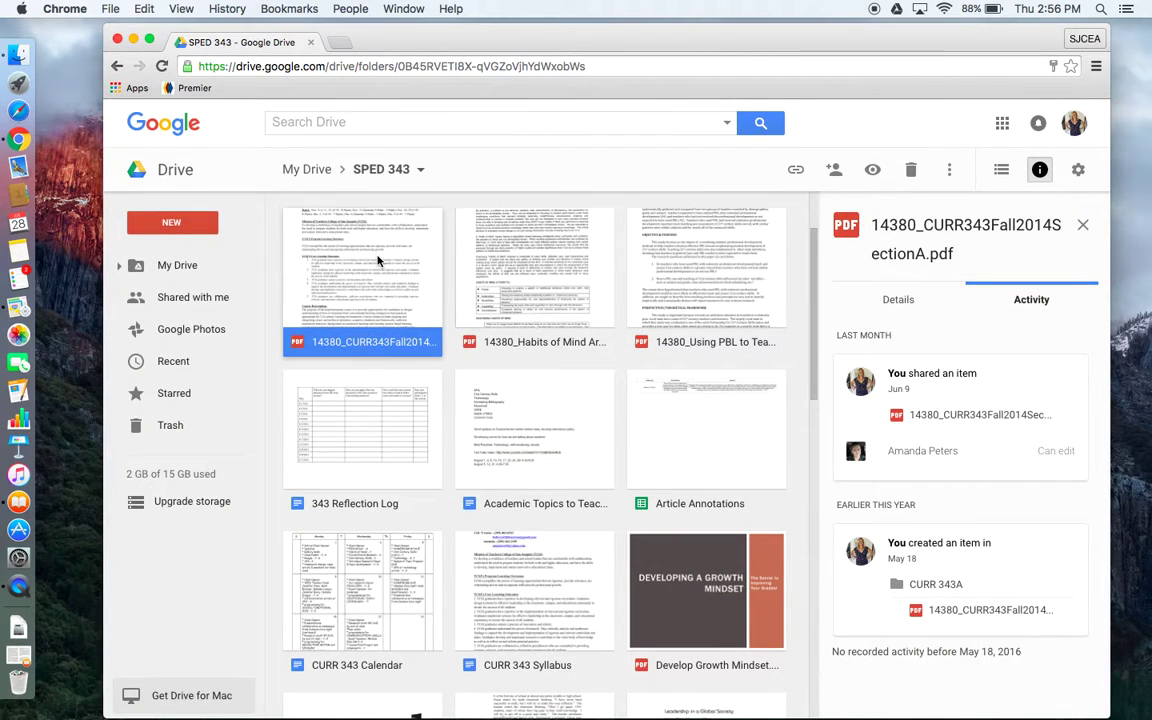
Find the Testing SPED 343 document further down the folder and open it in Google Docs.
scroll(464, 523, down, 3)
scroll(464, 523, down, 3)
scroll(464, 523, down, 3)
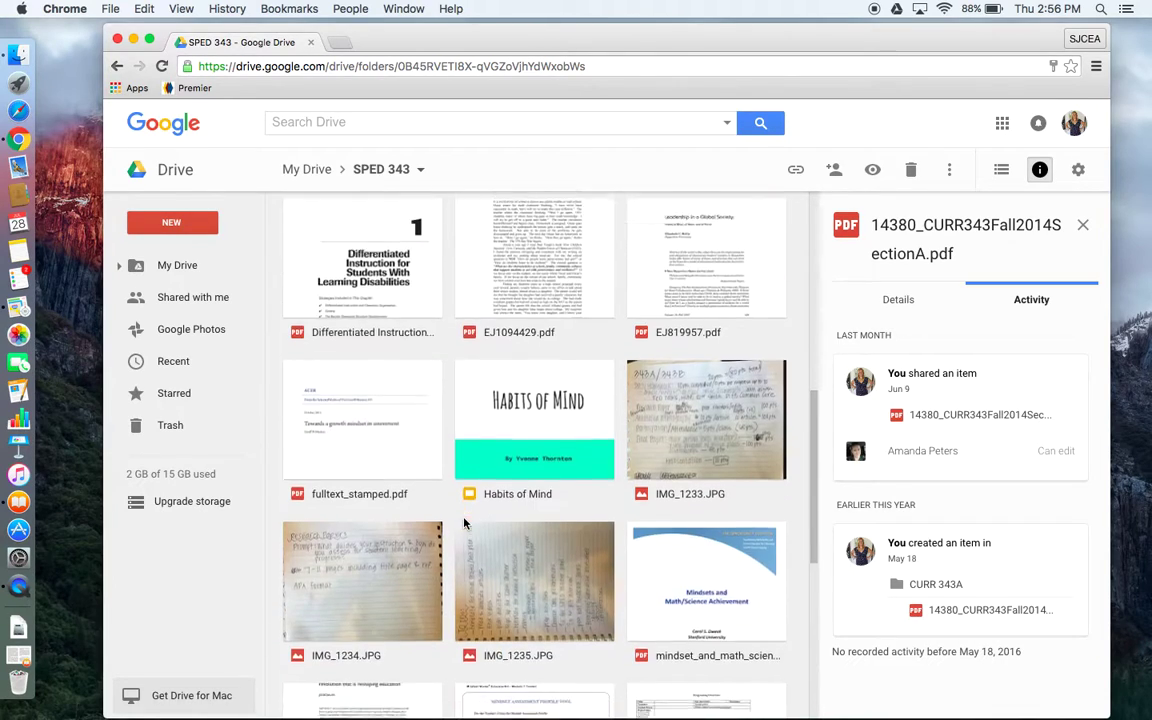
scroll(464, 523, down, 5)
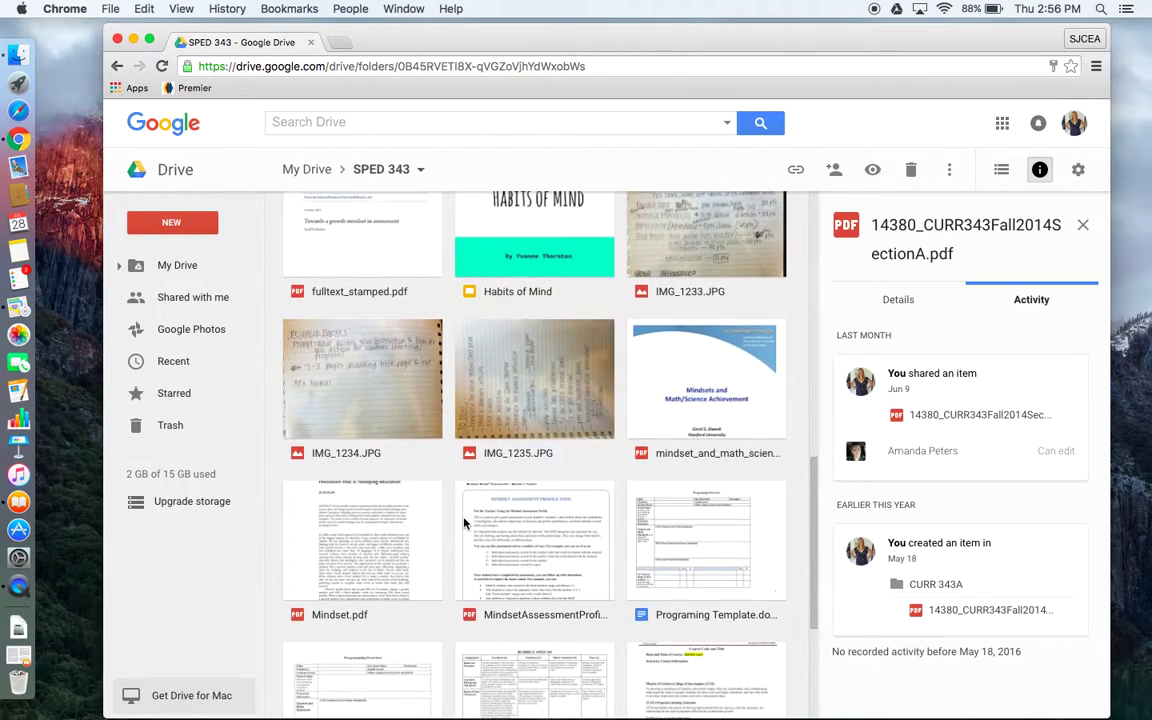
scroll(464, 523, down, 2)
double_click(503, 623)
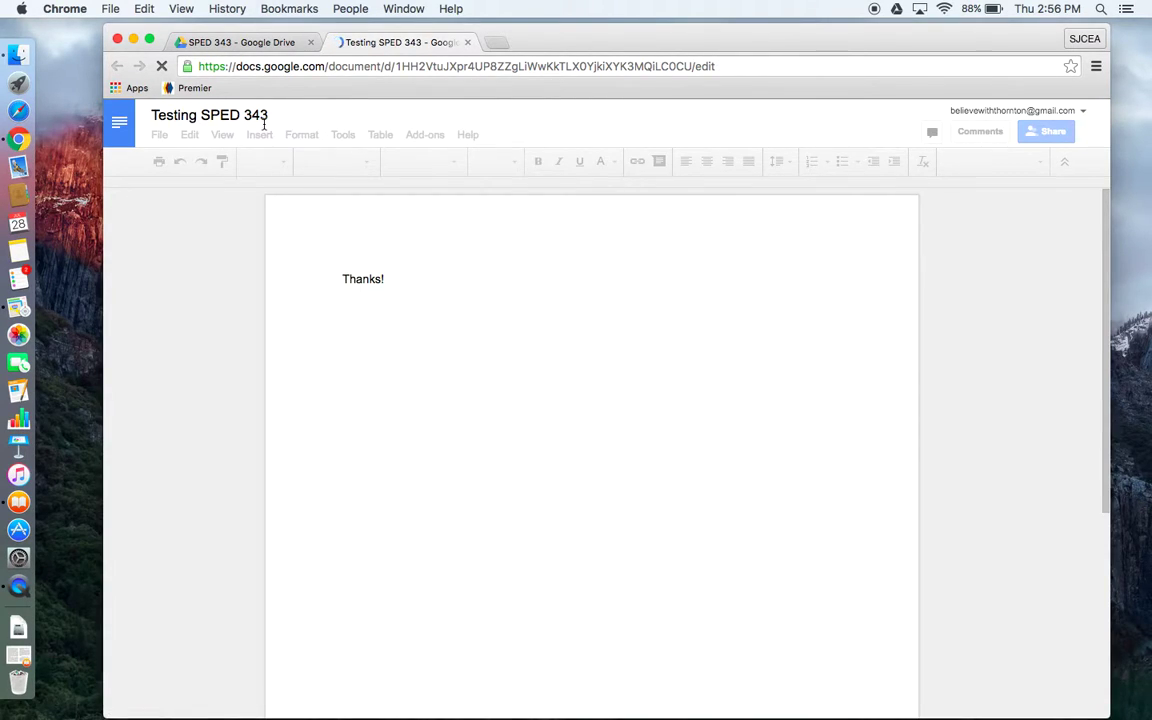
Highlight the document's title and view the details of the signed-in account.
drag(274, 115, 146, 117)
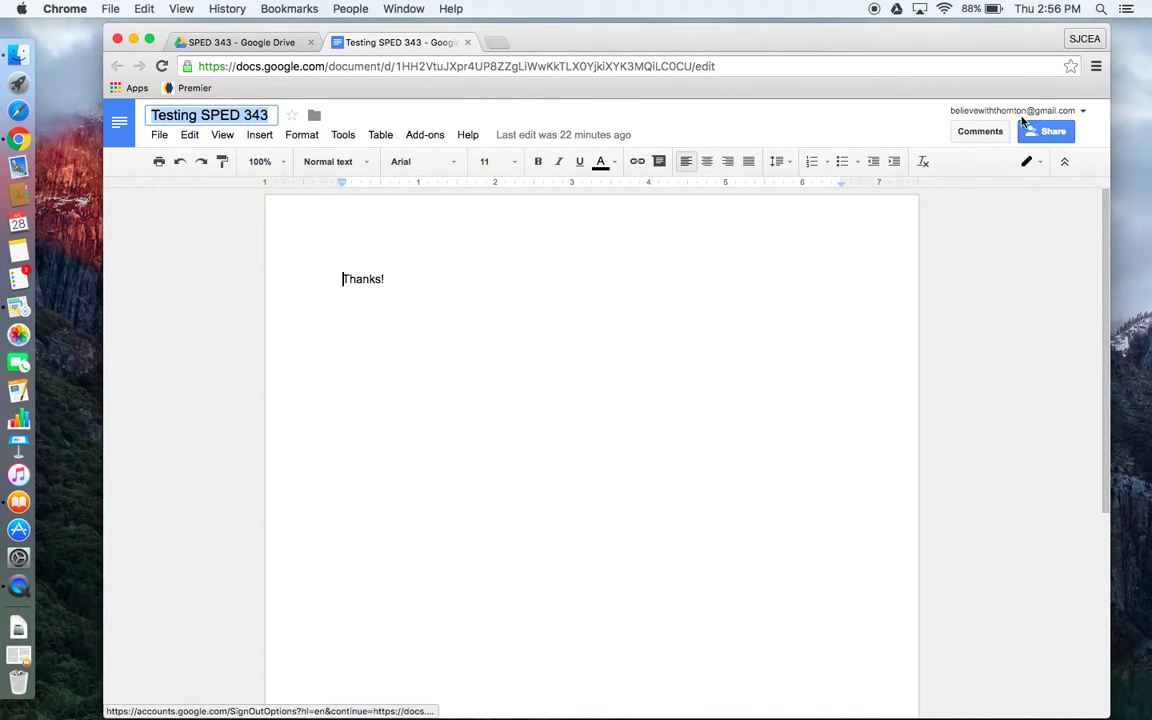
click(1049, 111)
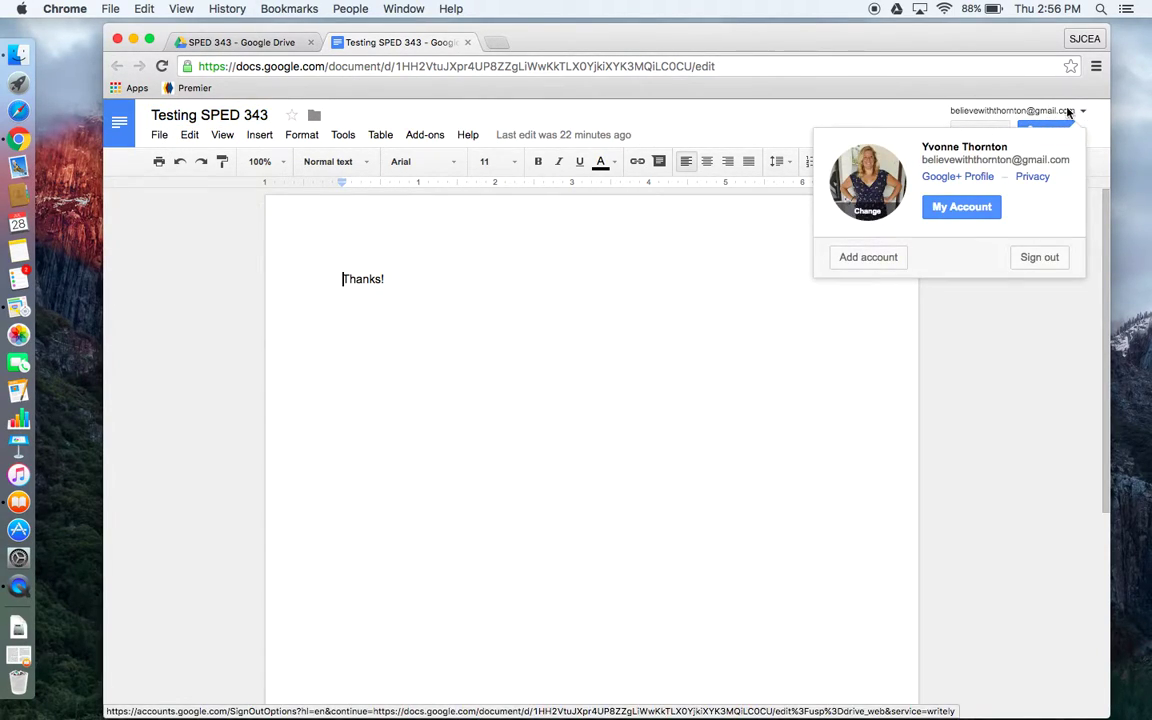
click(897, 121)
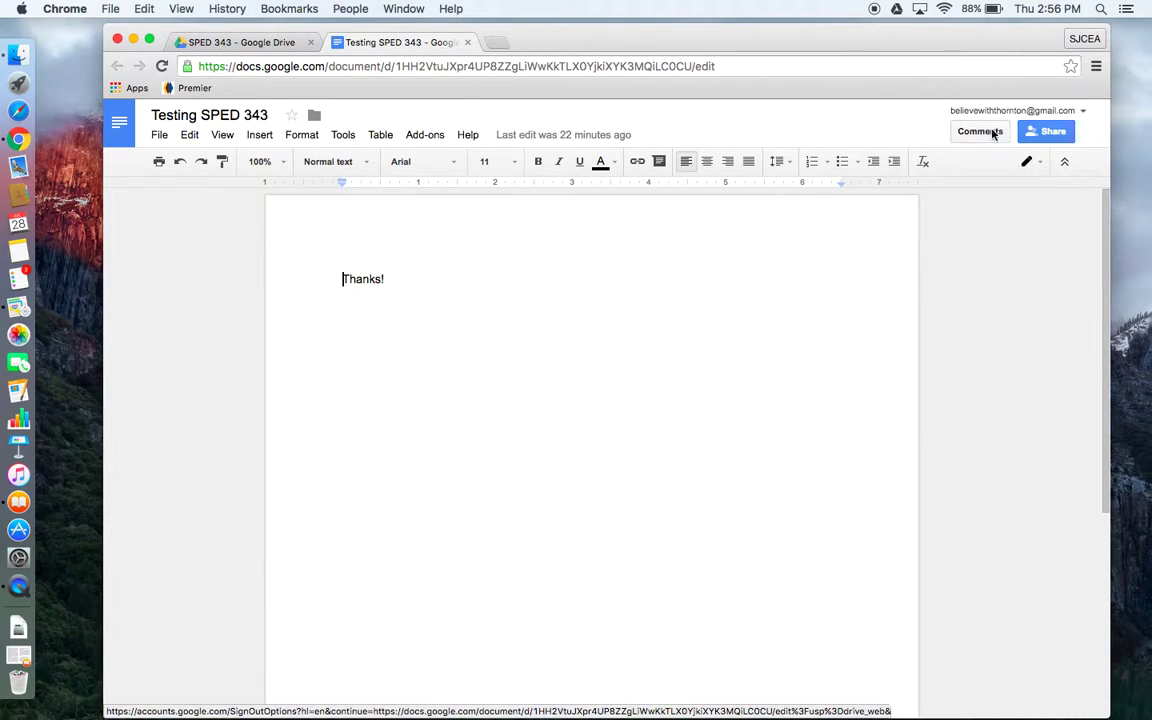
Look over the document's file commands and review its page setup, keeping the existing settings.
click(161, 136)
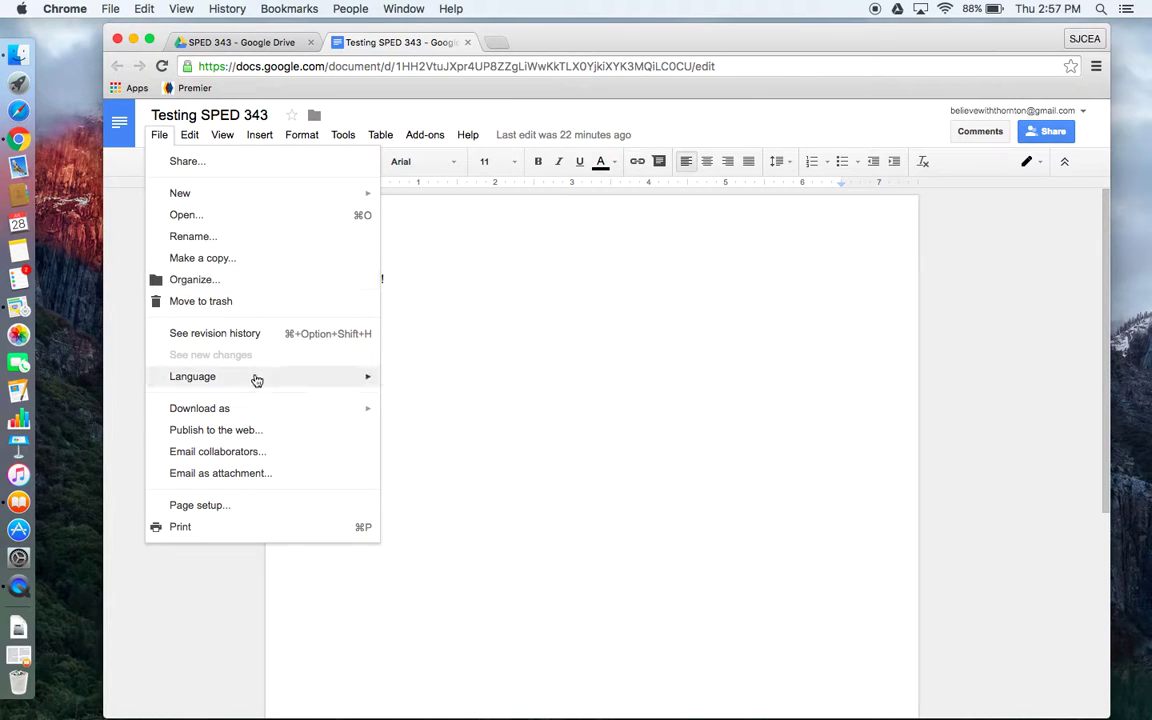
mouse_move(255, 411)
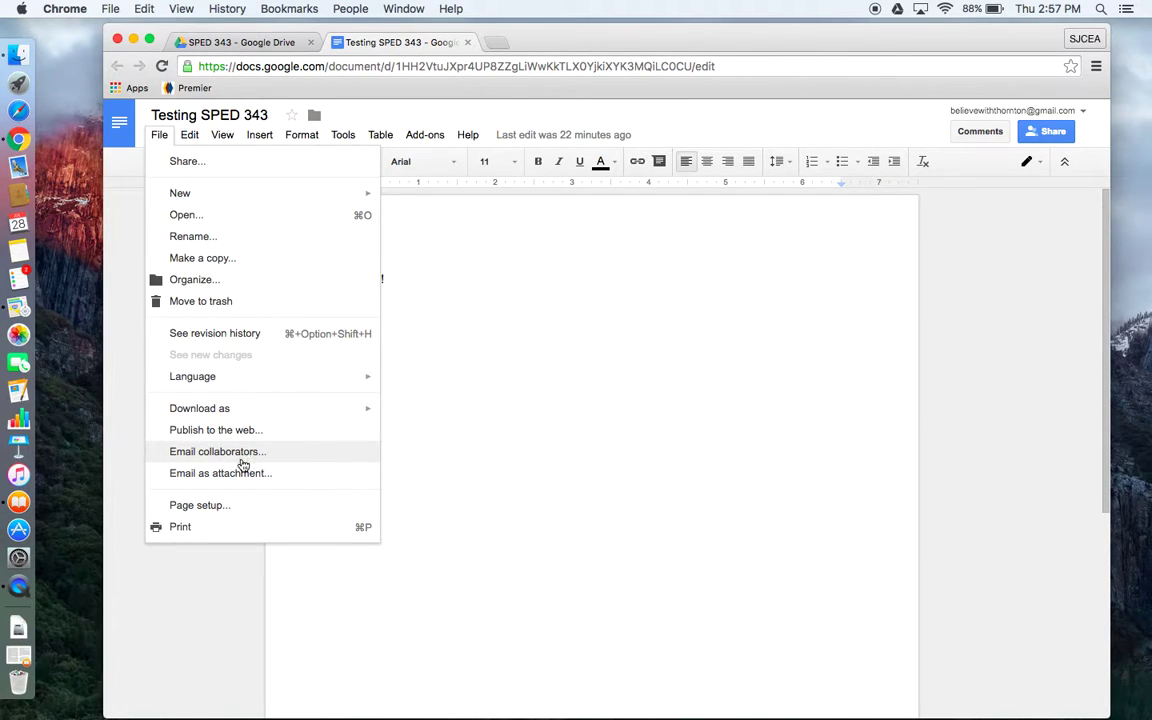
click(228, 510)
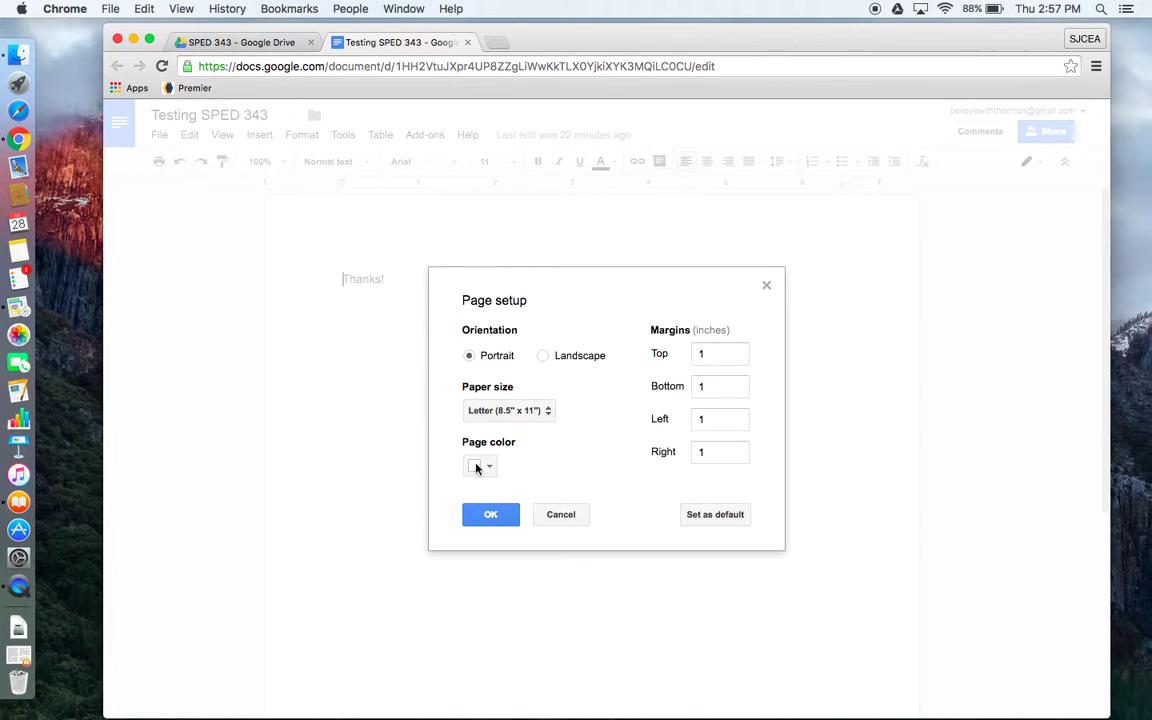
click(508, 517)
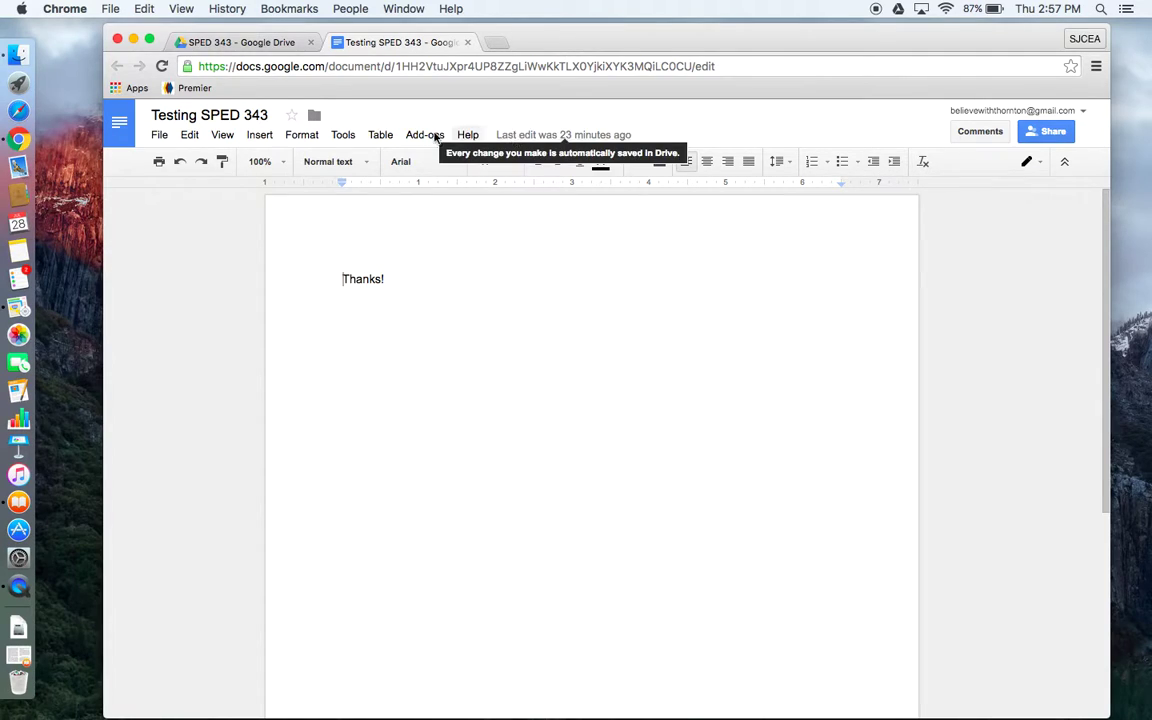
Look over the document's editing, viewing, insertion, formatting, tool and table commands.
click(189, 136)
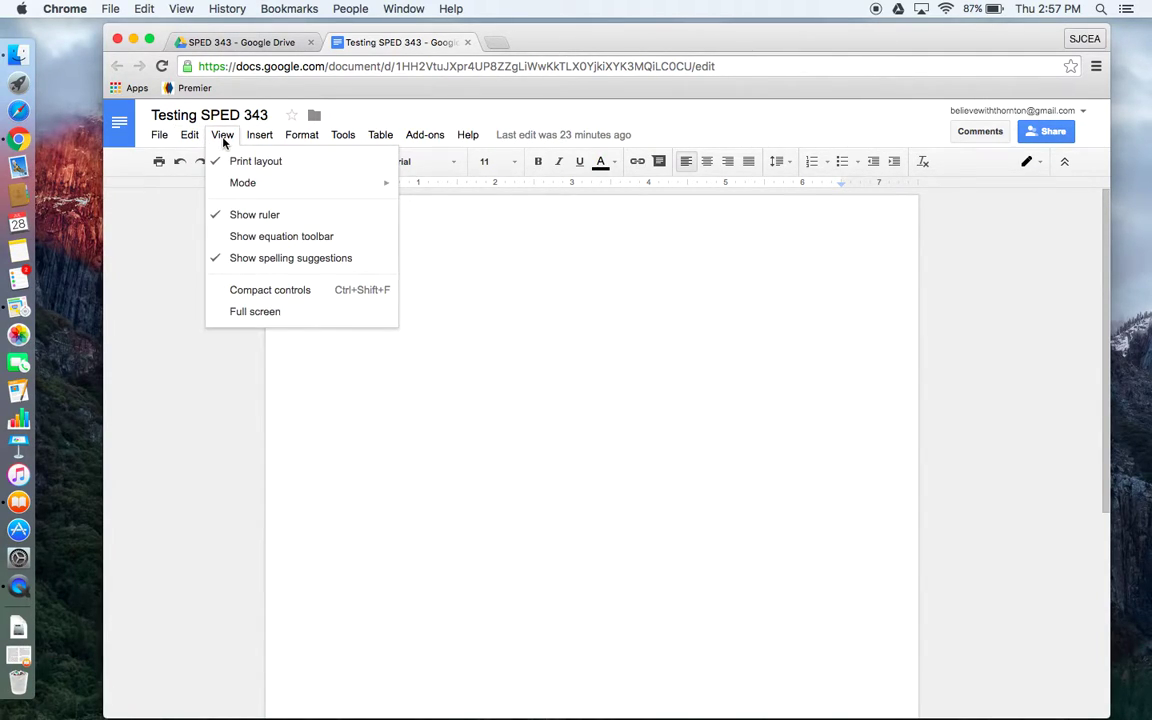
mouse_move(257, 142)
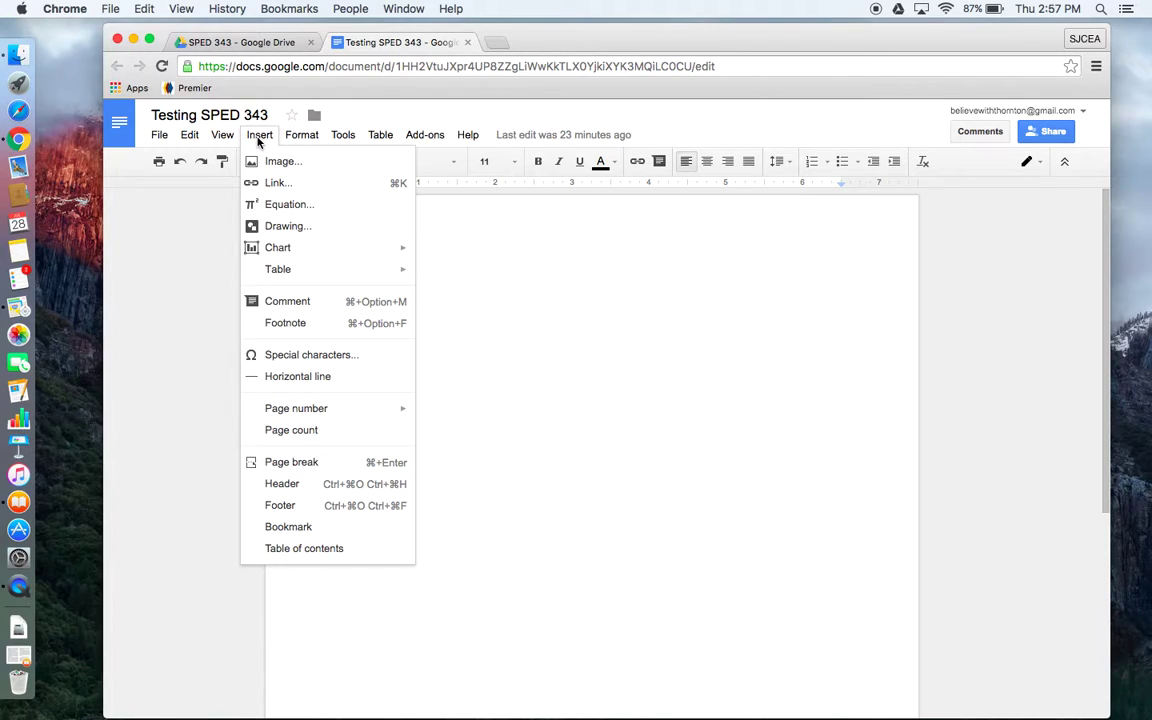
mouse_move(303, 140)
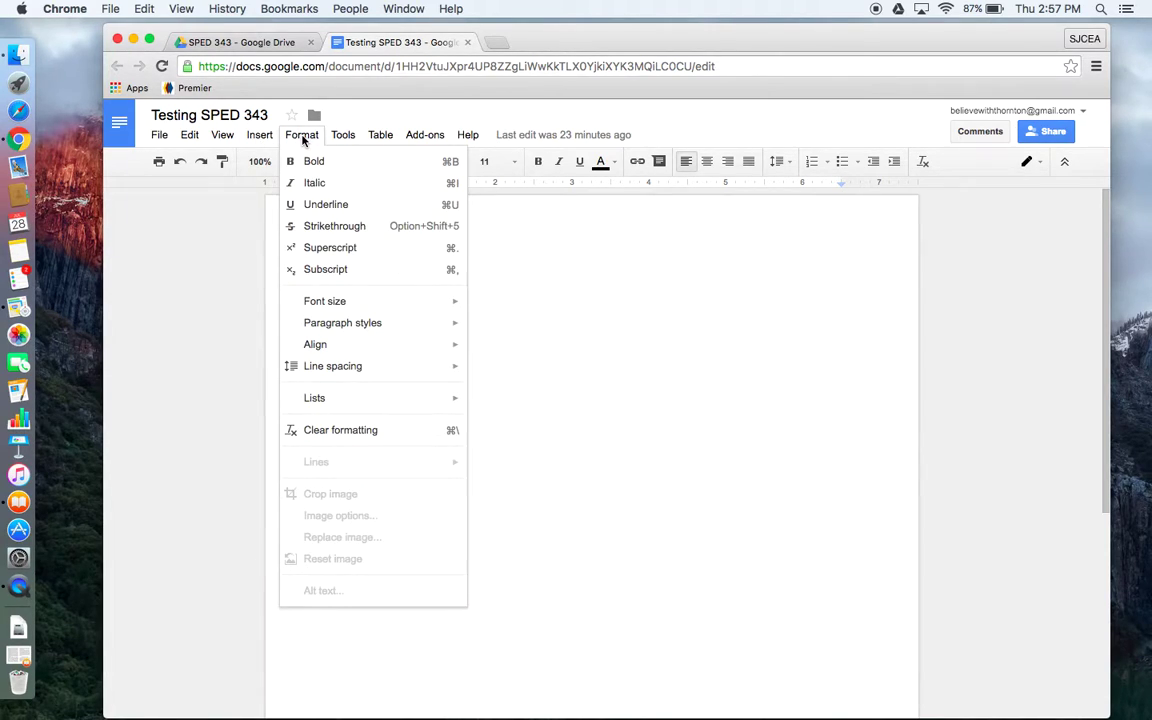
mouse_move(340, 143)
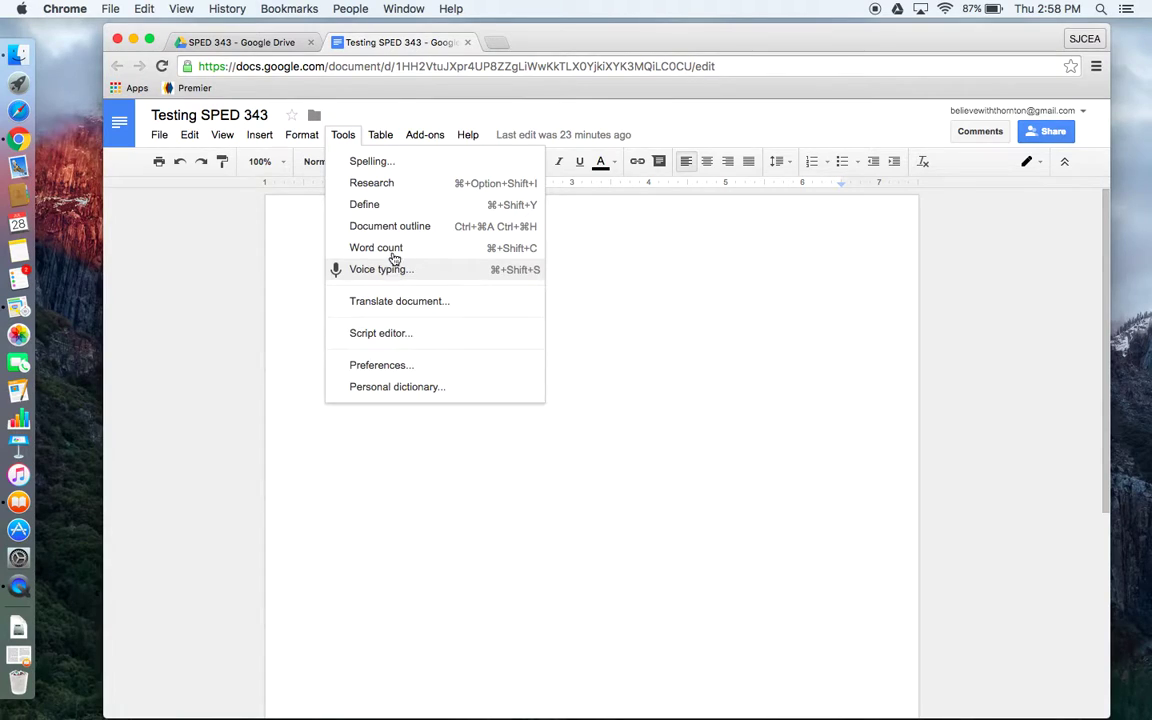
mouse_move(380, 134)
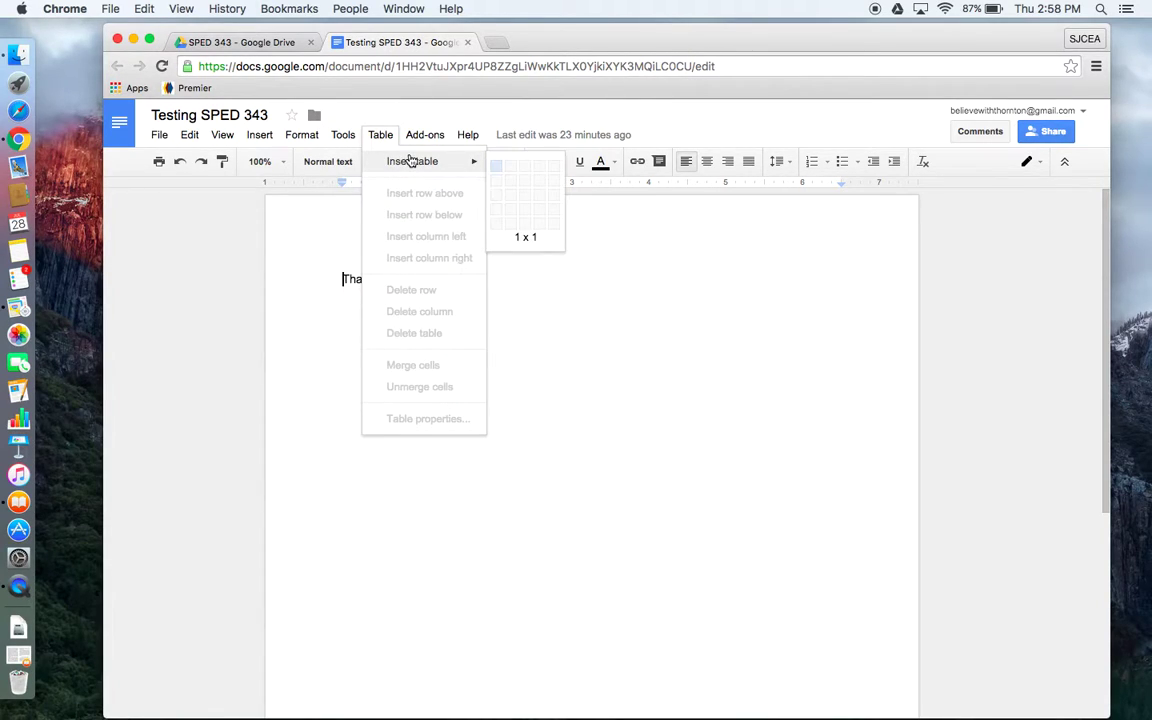
Examine the installed add-ons and their commands, including g(Math) and Thesaurus, and return to the document body.
mouse_move(427, 143)
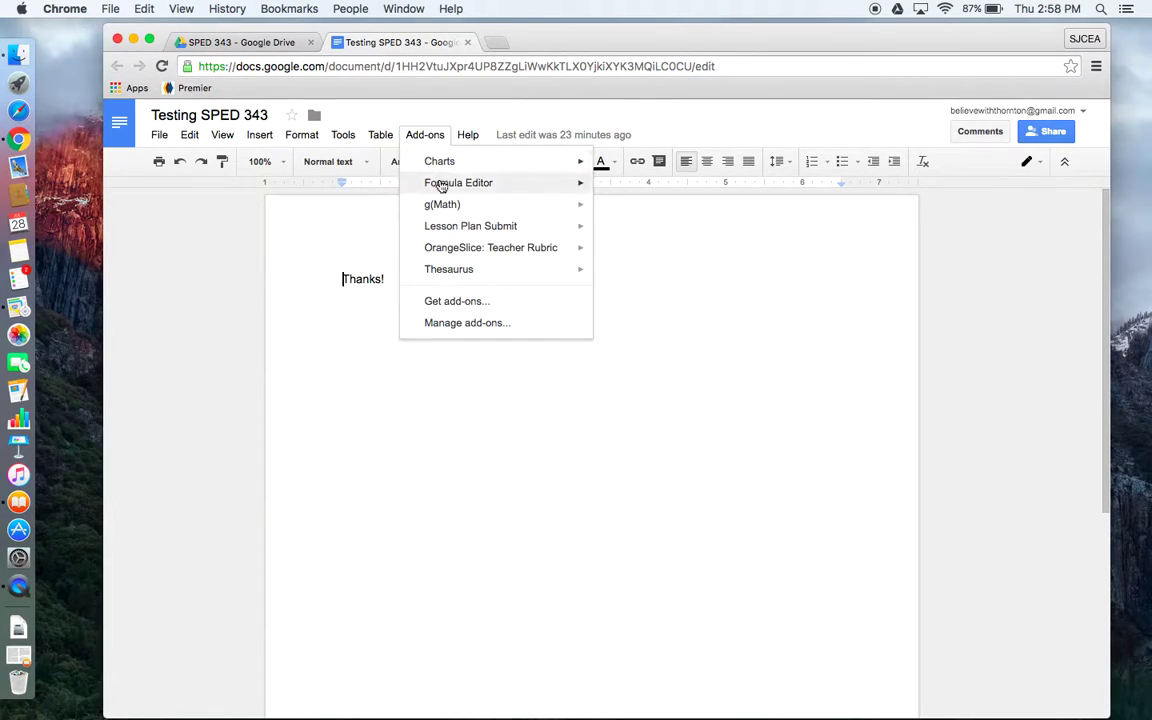
mouse_move(483, 161)
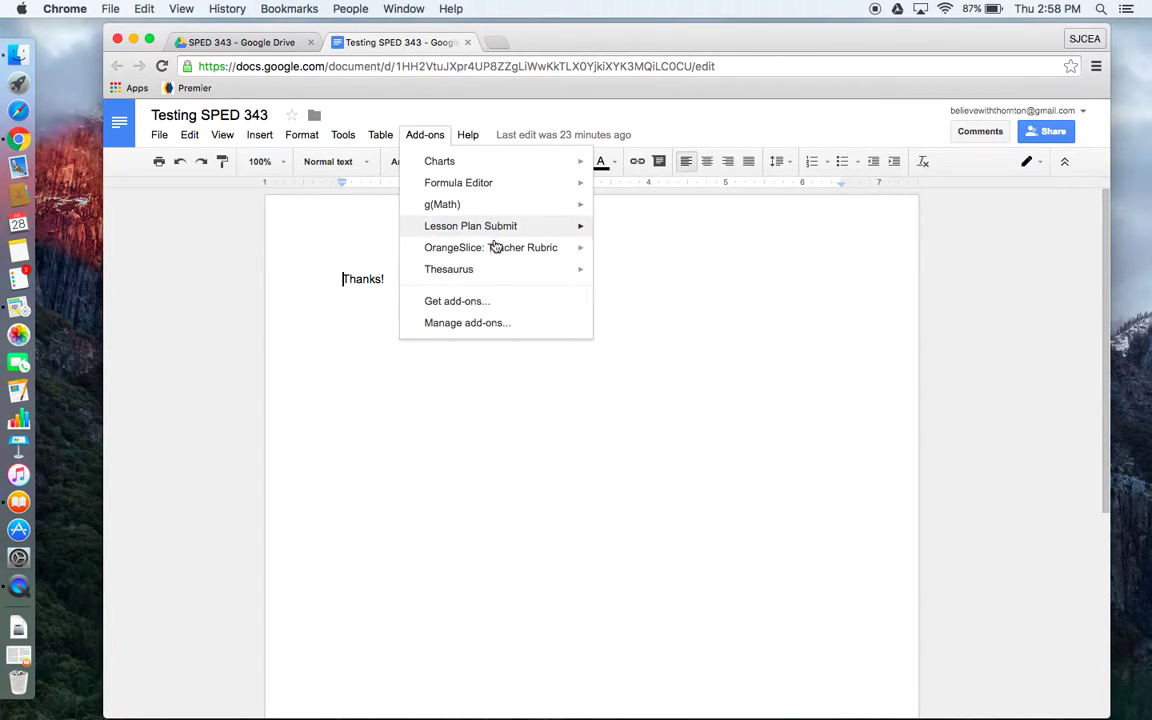
mouse_move(498, 265)
mouse_move(484, 202)
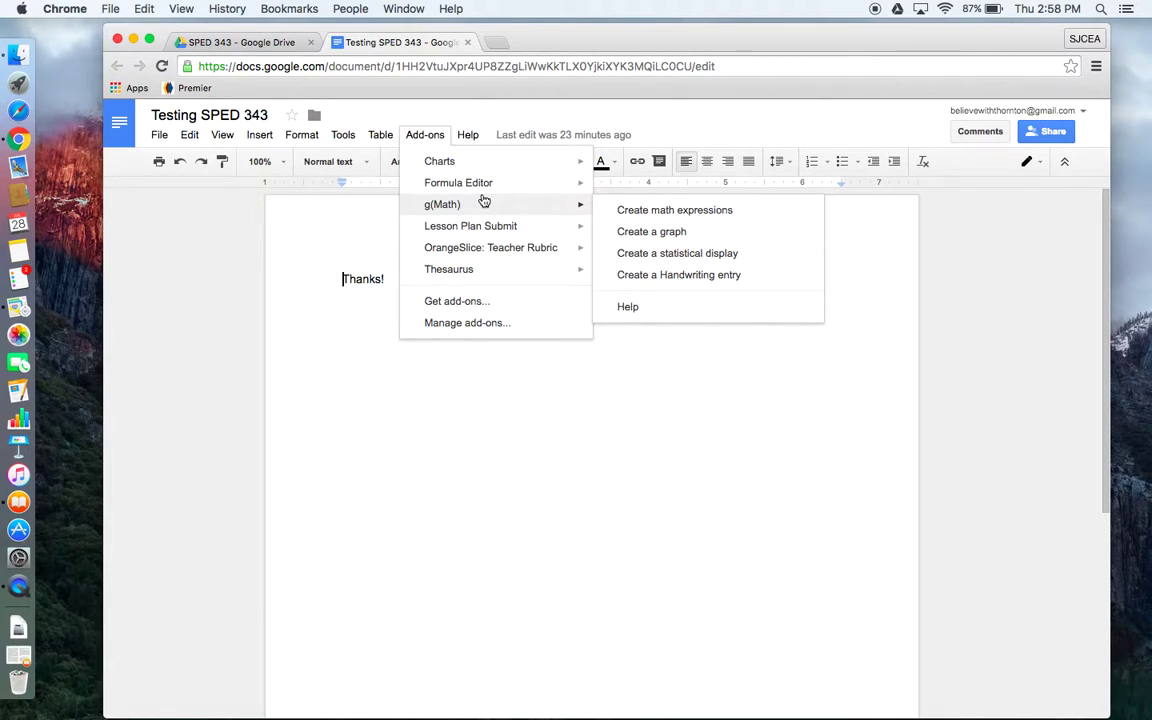
mouse_move(492, 230)
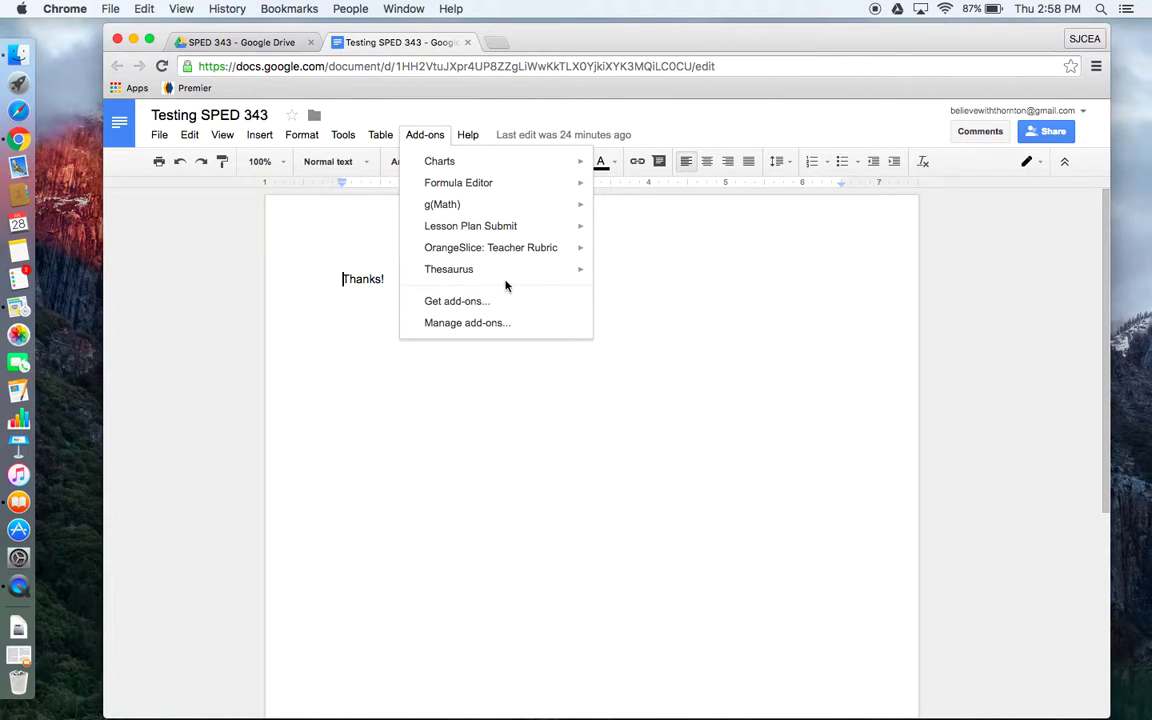
mouse_move(516, 276)
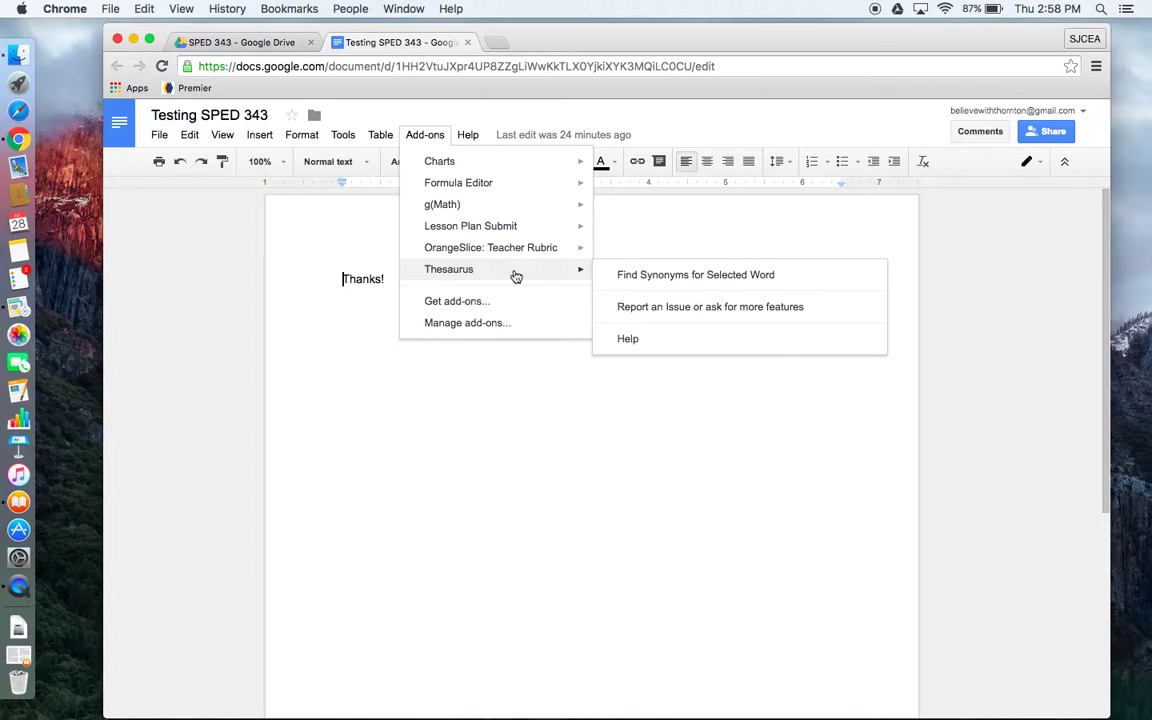
mouse_move(467, 134)
click(491, 420)
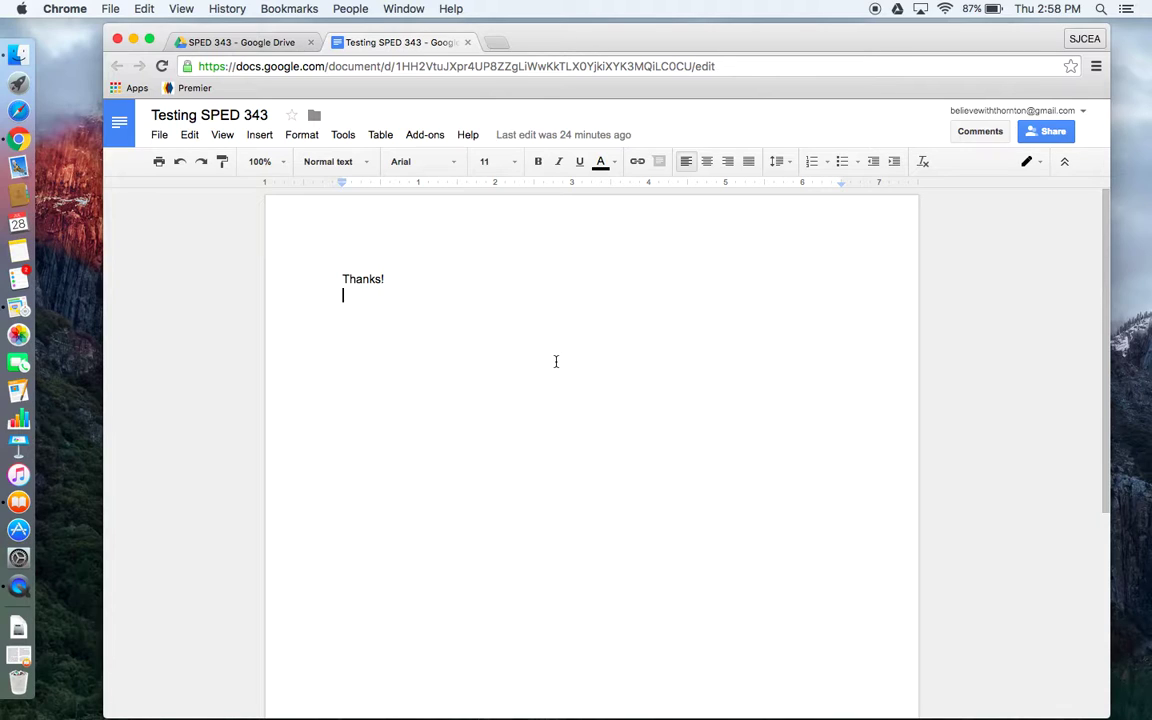
Try adding a collaborator in the document's sharing settings, review the available access levels, and close without sending an invitation.
click(1059, 127)
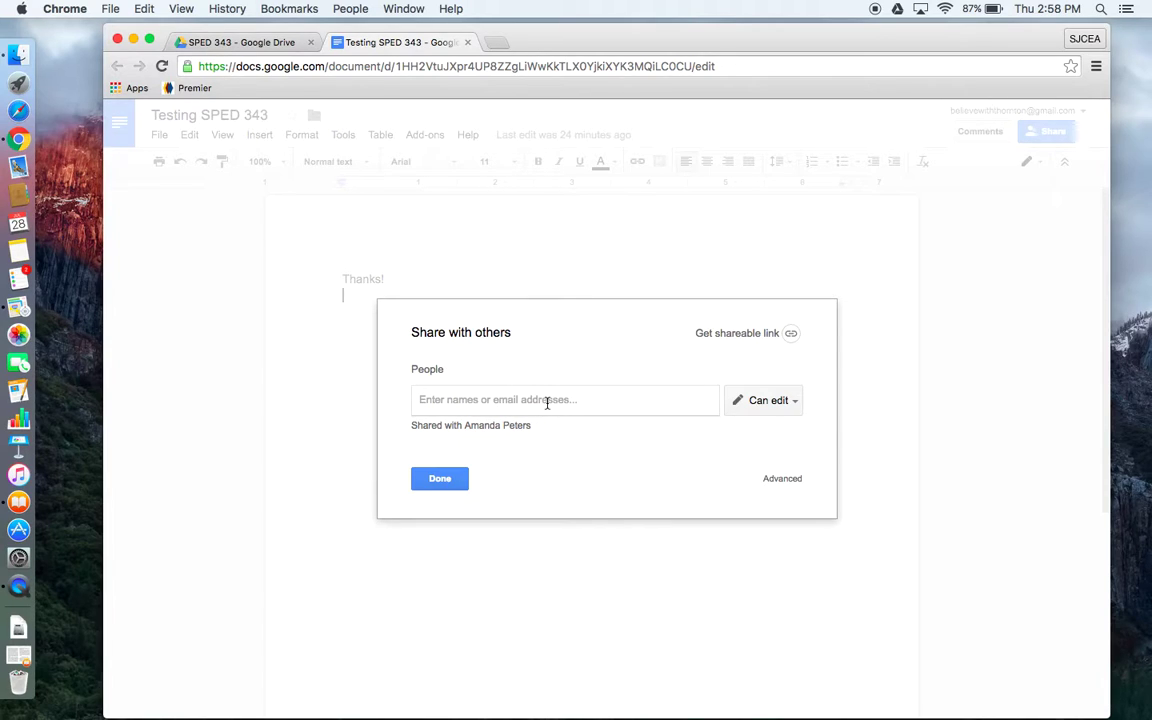
text(yth)
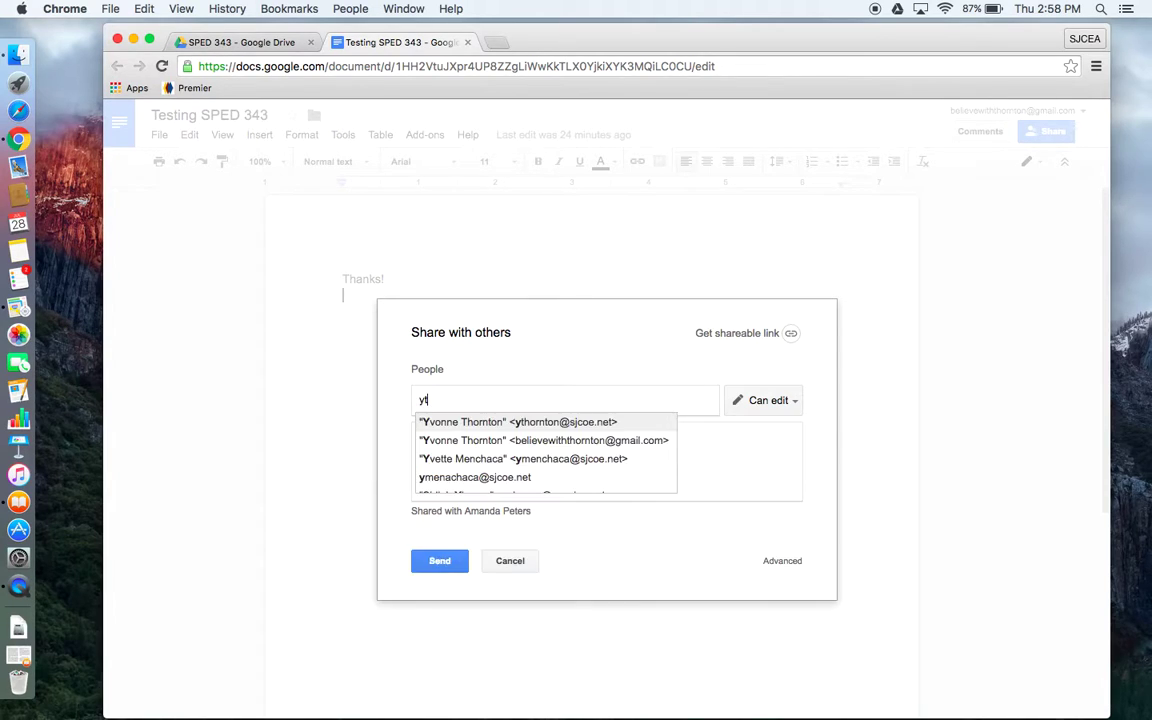
key(Return)
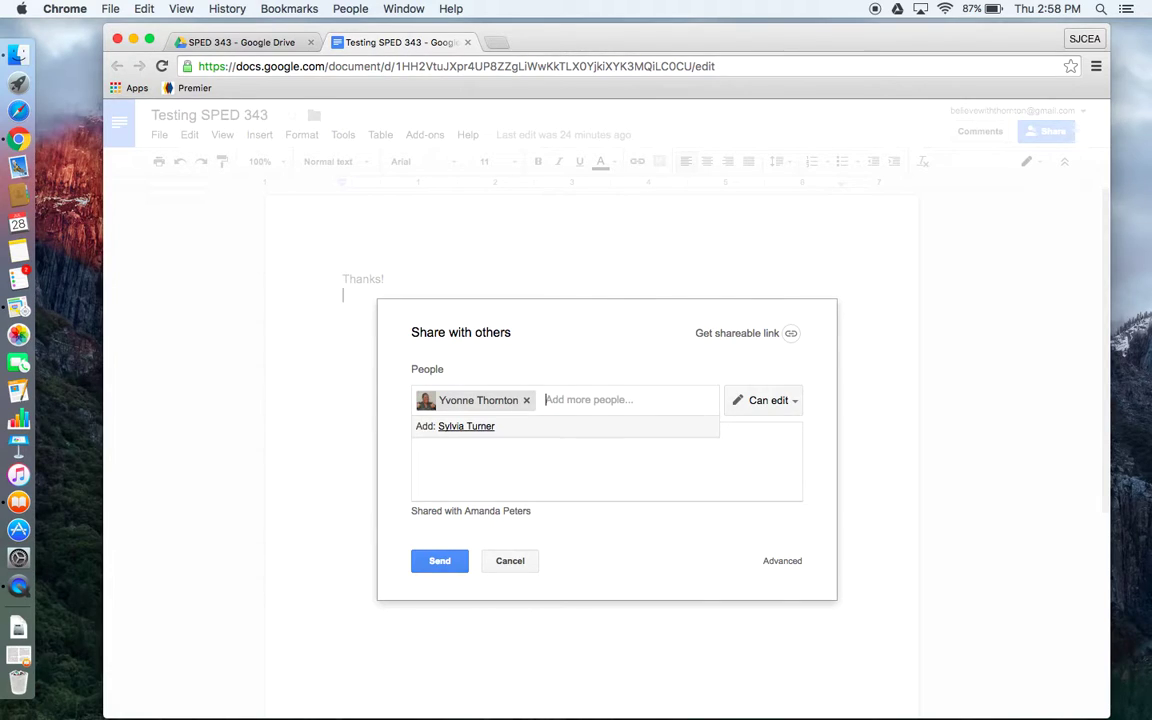
click(776, 406)
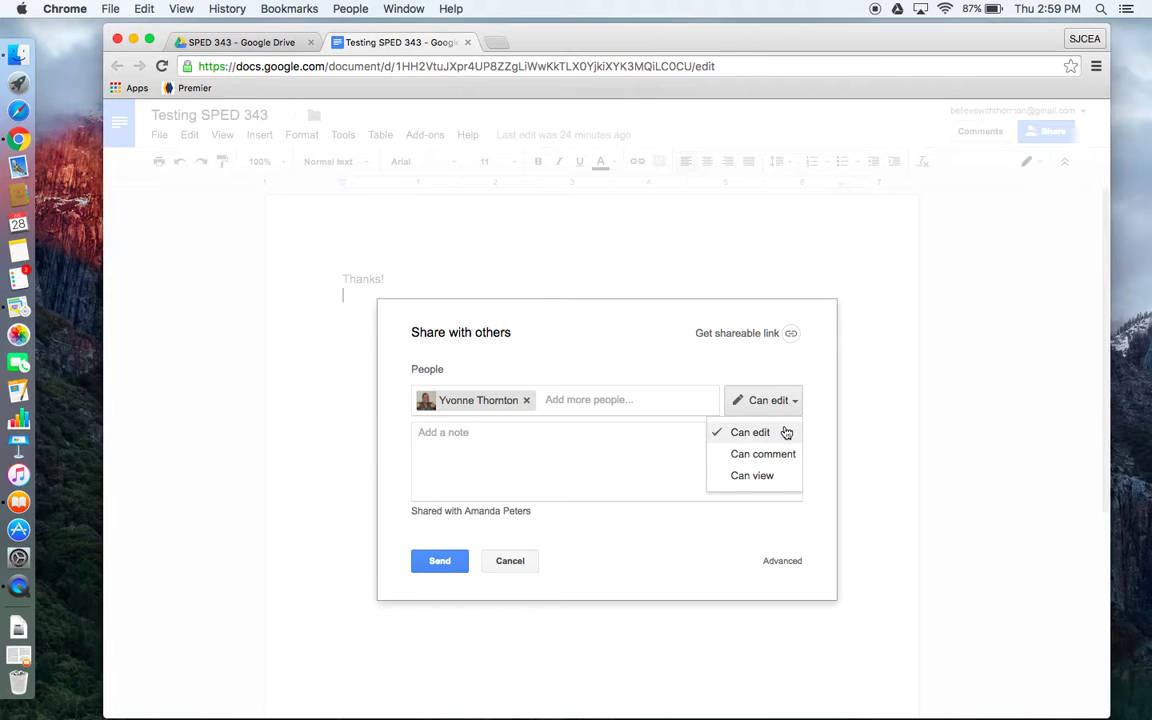
click(570, 447)
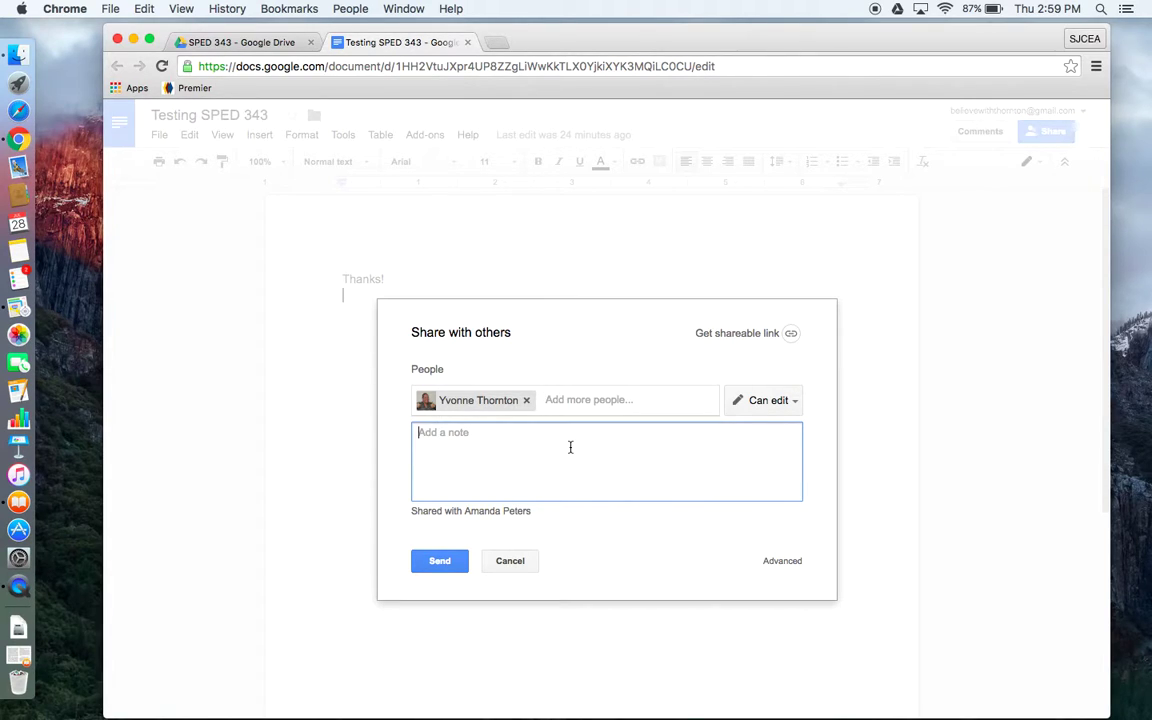
click(510, 561)
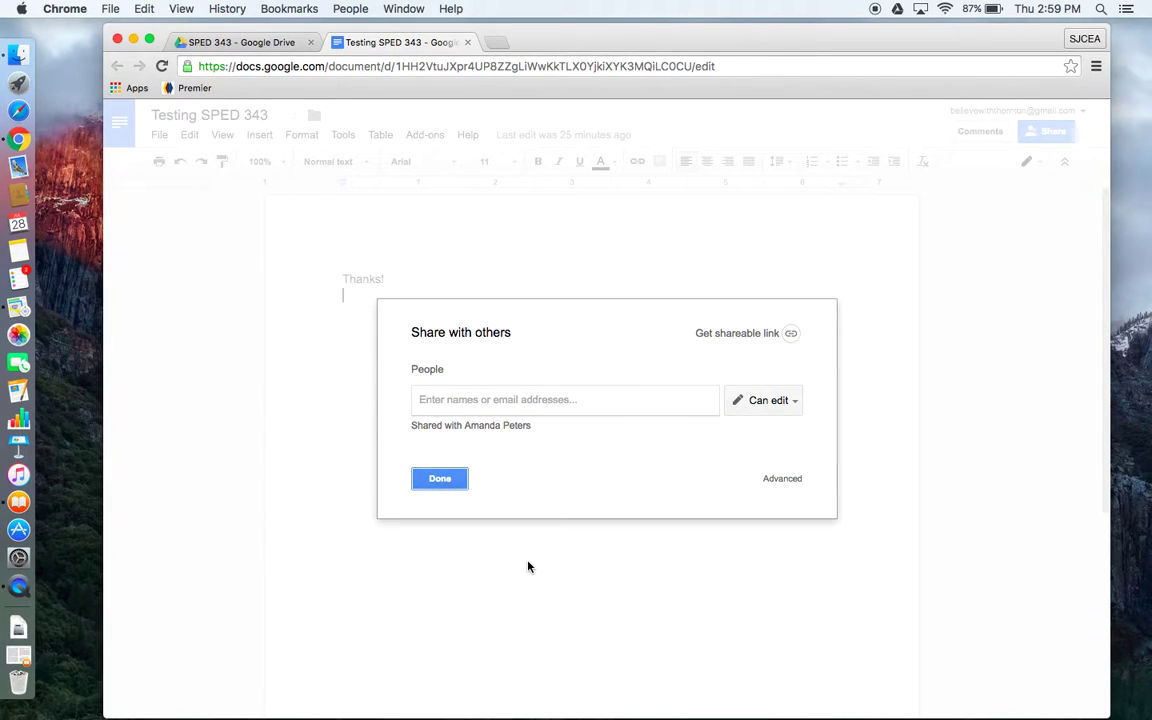
click(440, 479)
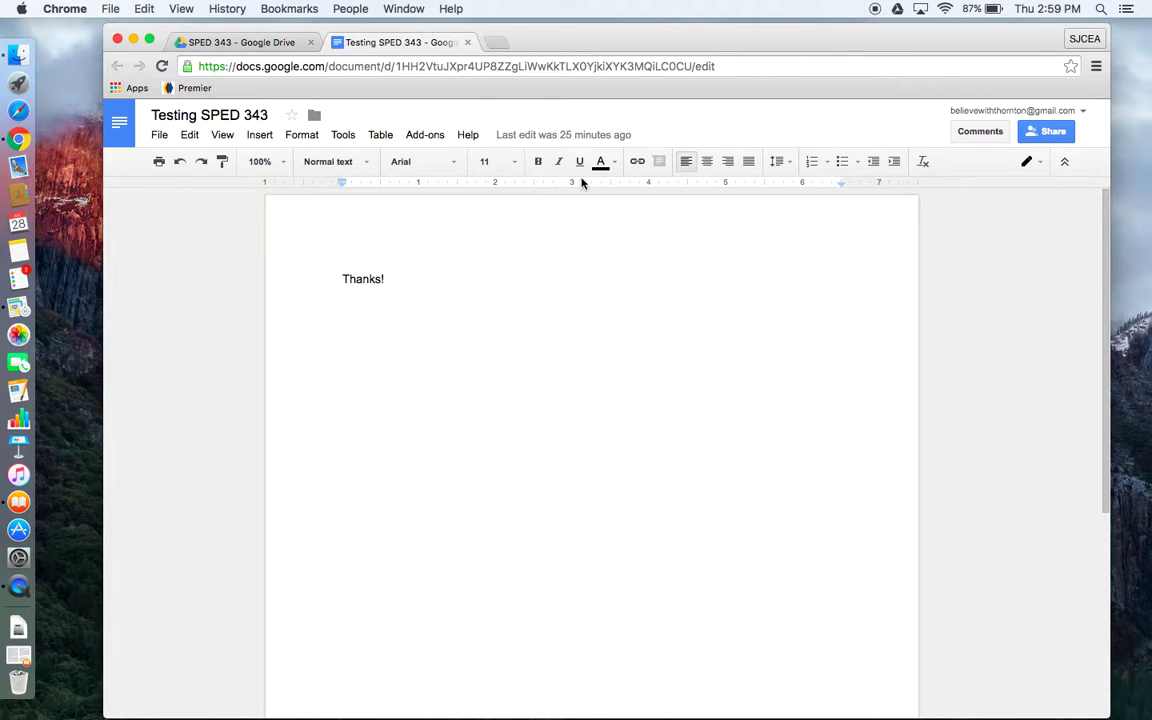
Review the document's revision history and return to the document.
click(575, 139)
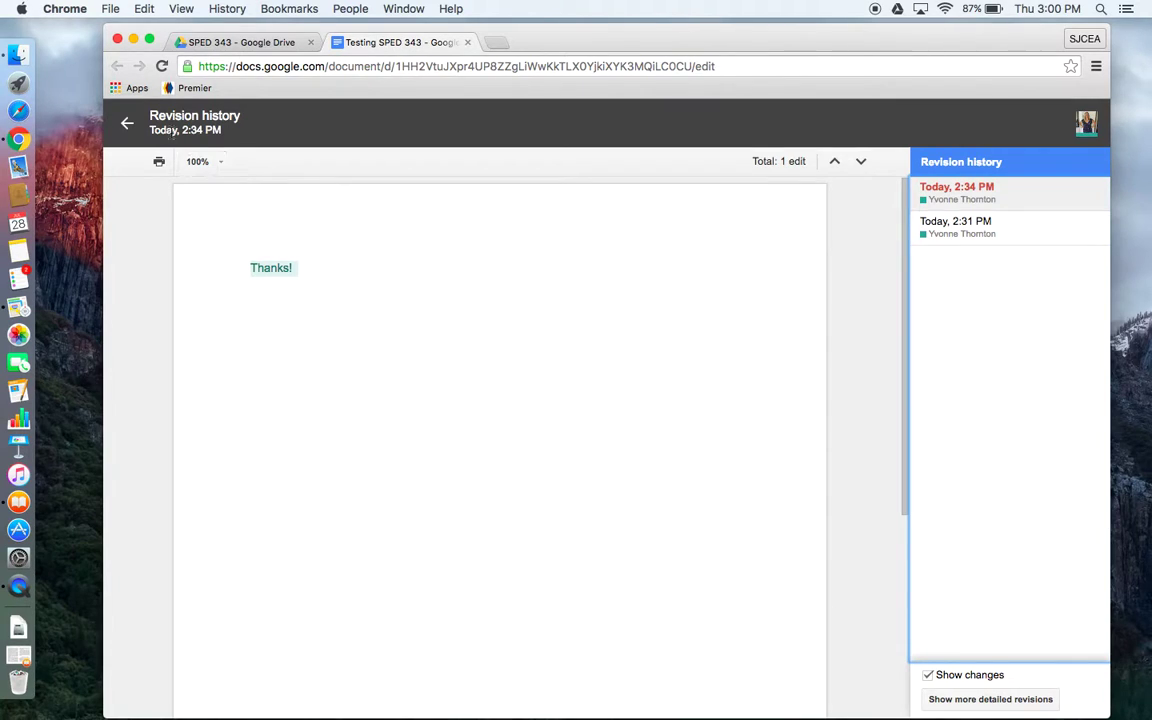
click(124, 124)
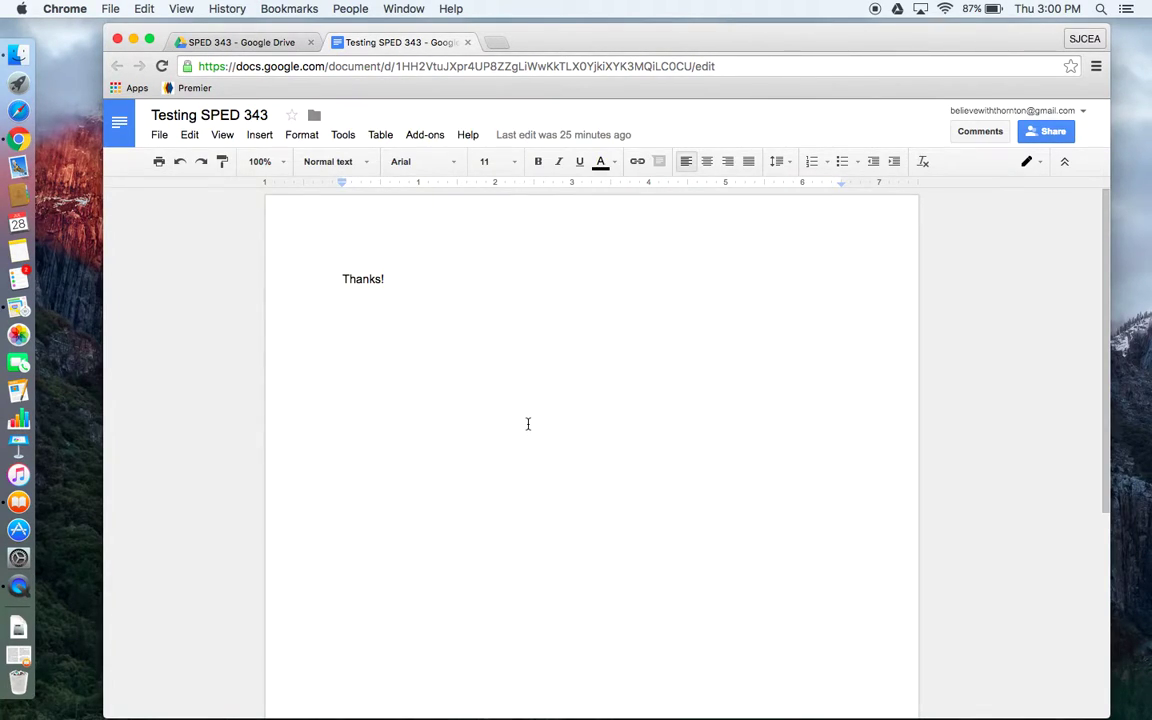
Try adding the text "Hellloo!" below "Thanks!" in the document and undo the addition.
click(179, 163)
text(Hellloo!)
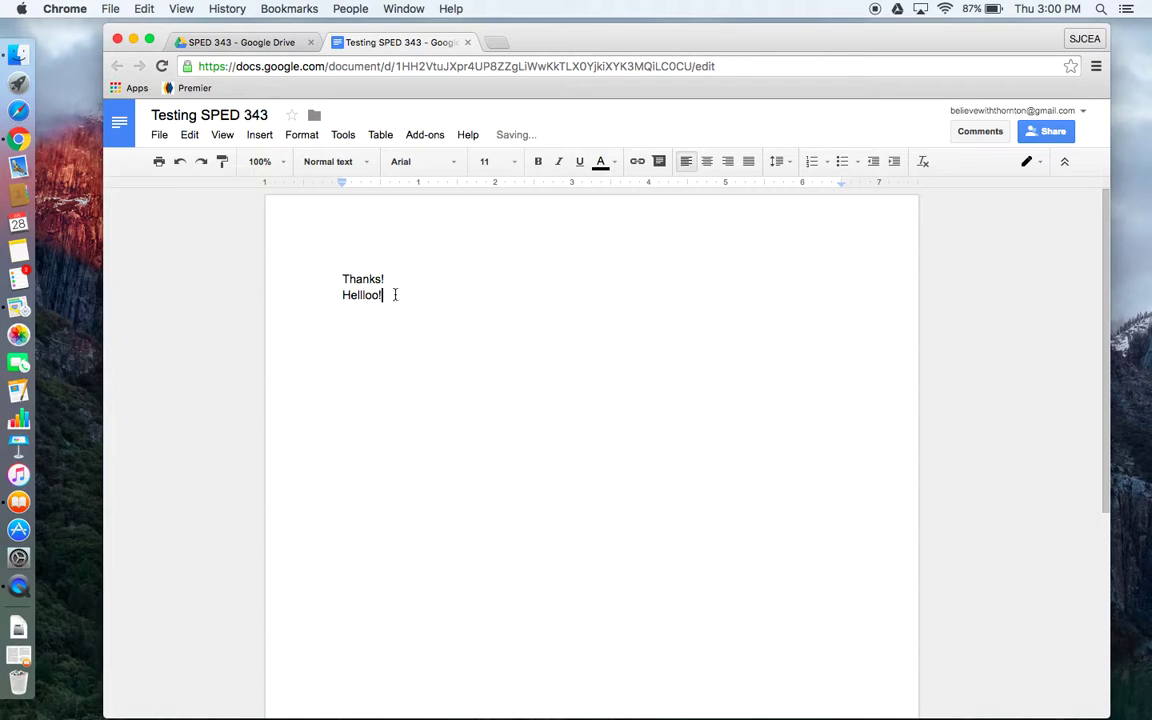
click(181, 162)
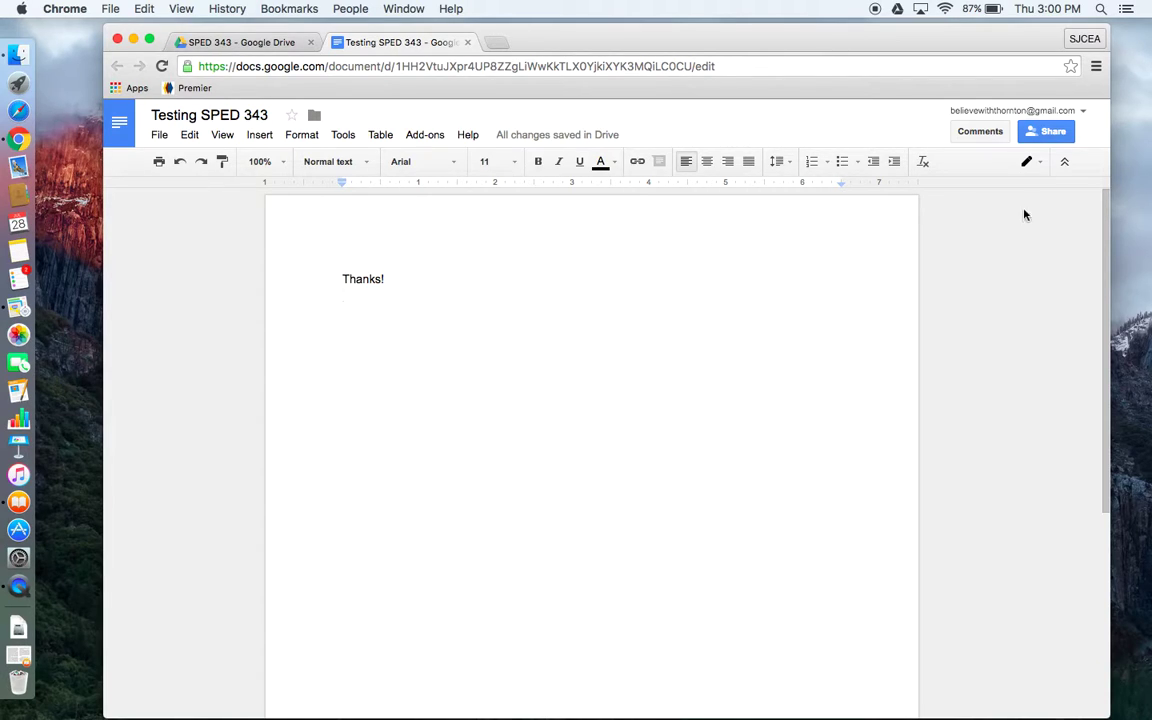
Look over the document's editing, suggesting and viewing modes, keep the current mode, and close the document.
click(1035, 162)
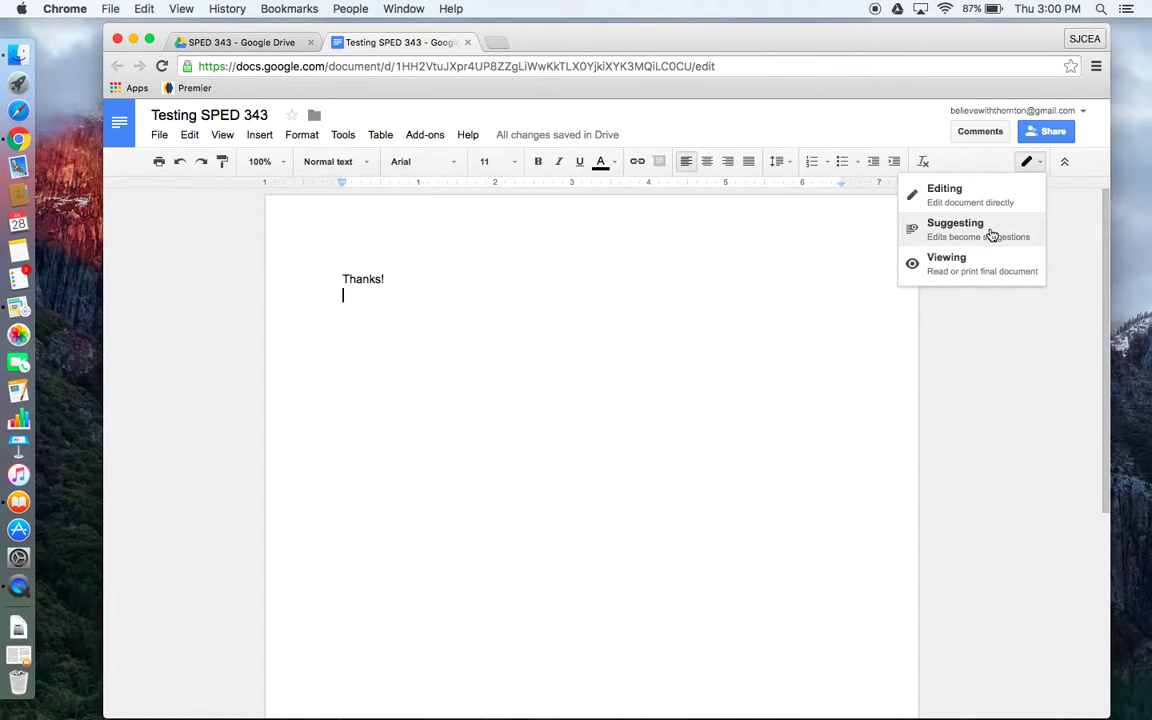
key(Escape)
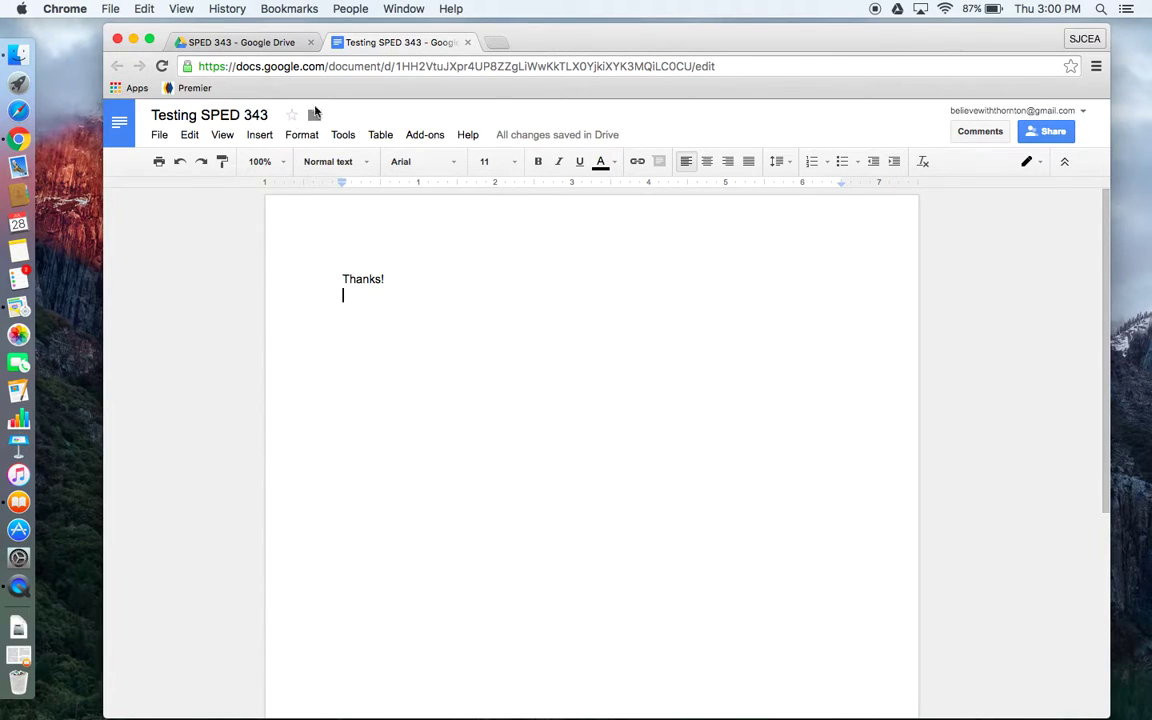
click(467, 43)
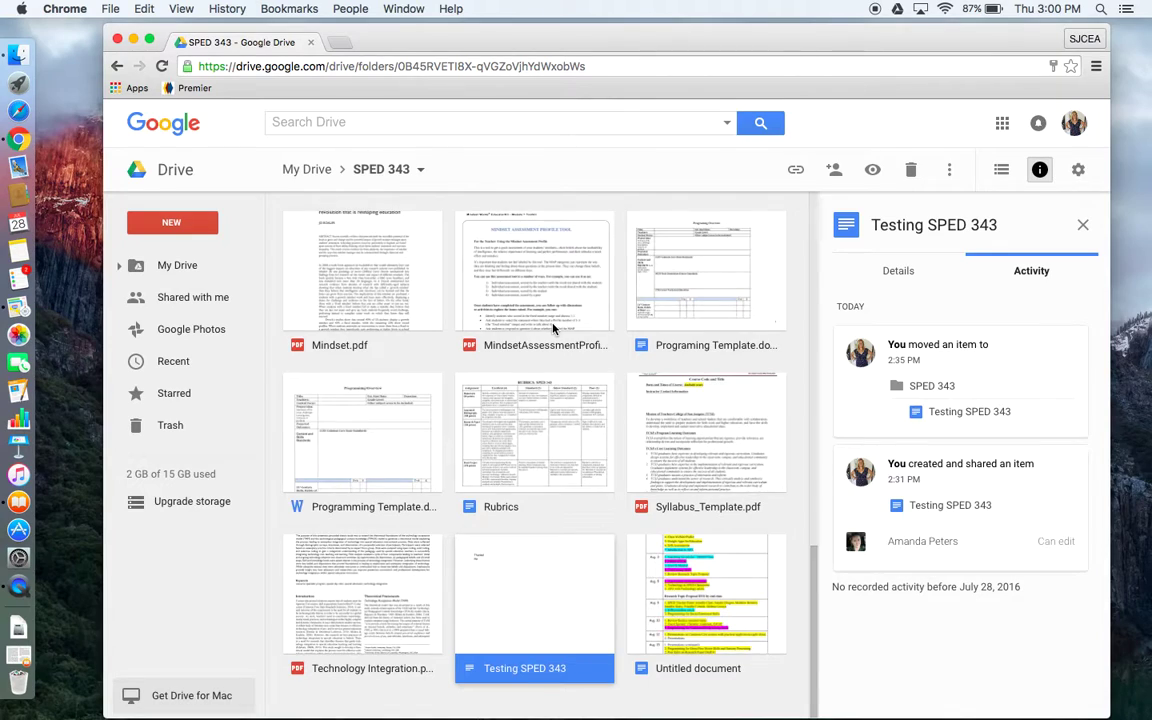
Open the Habits of Mind presentation from the SPED 343 folder.
scroll(553, 328, up, 2)
scroll(553, 328, up, 6)
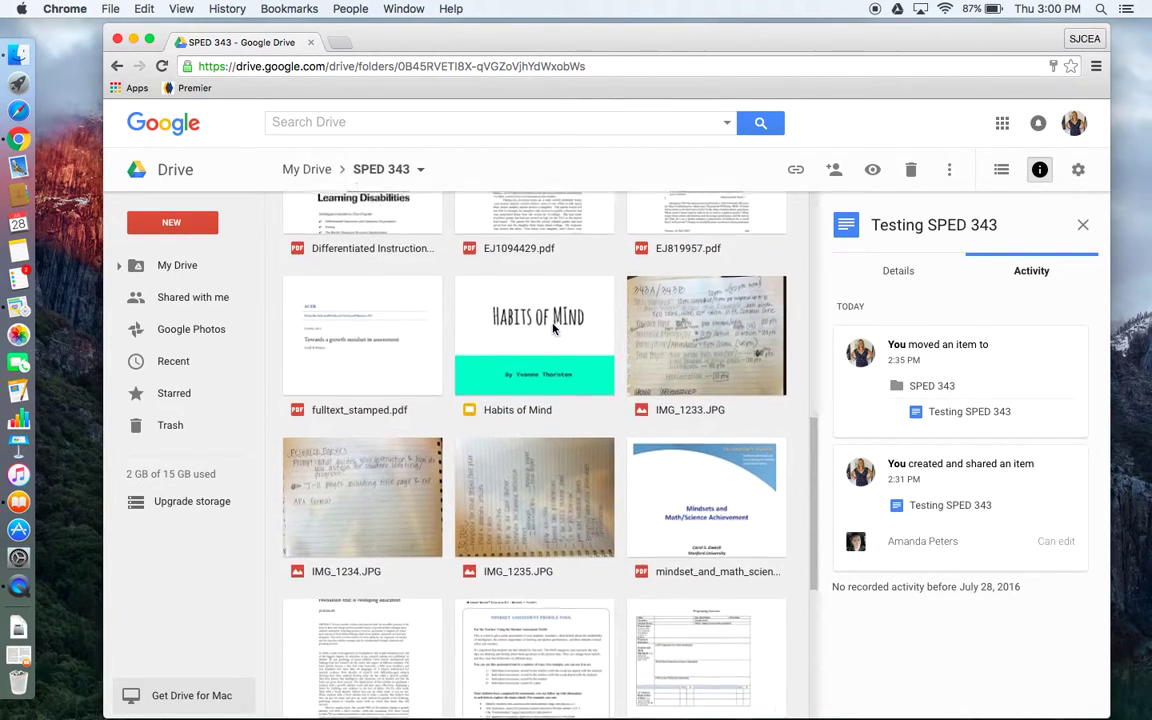
click(553, 328)
double_click(553, 328)
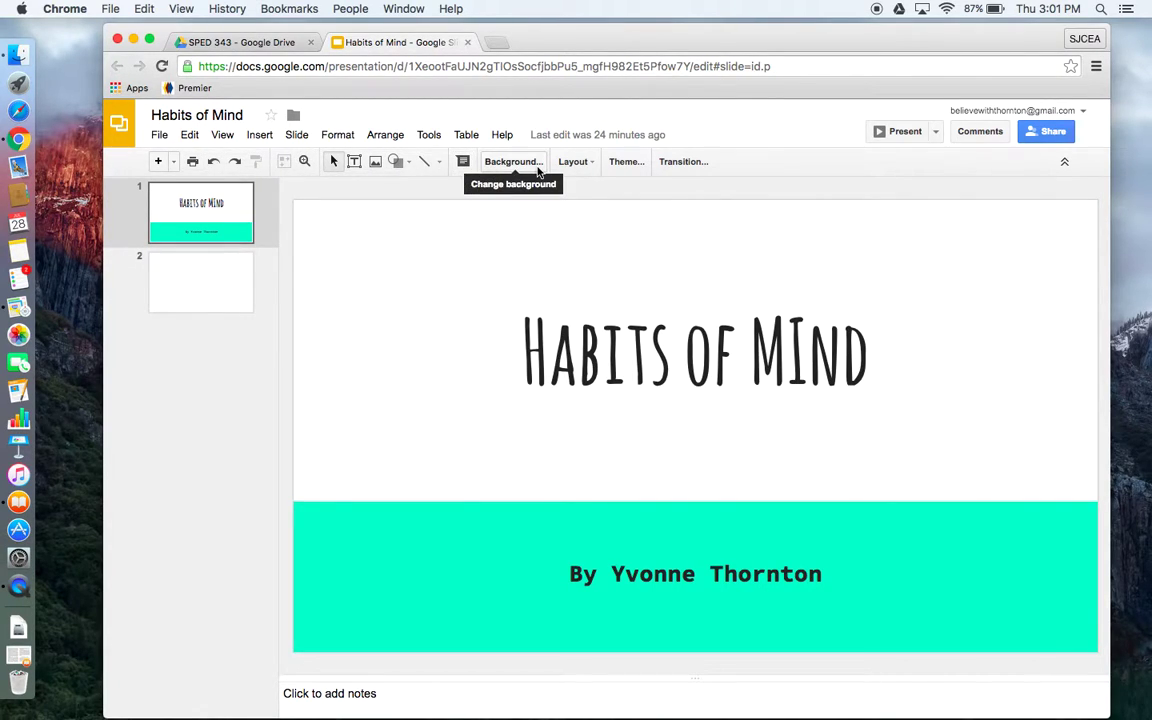
Look over the title slide's background settings without changing them and view the available slide layouts.
click(537, 165)
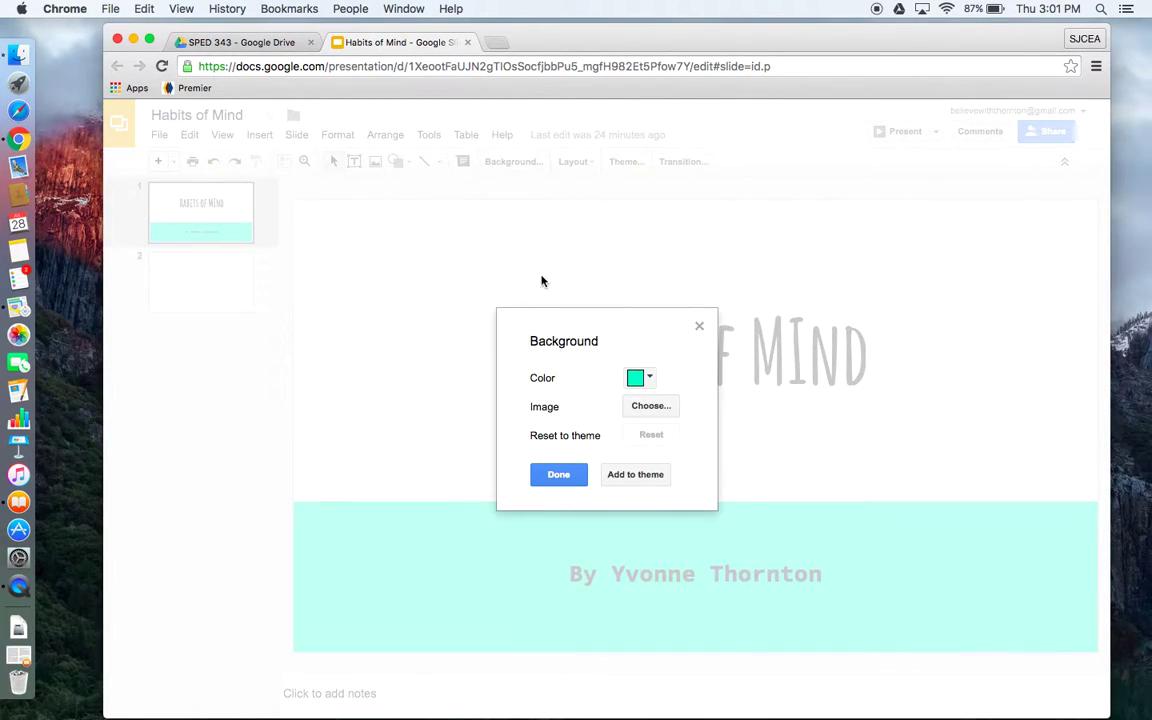
click(576, 474)
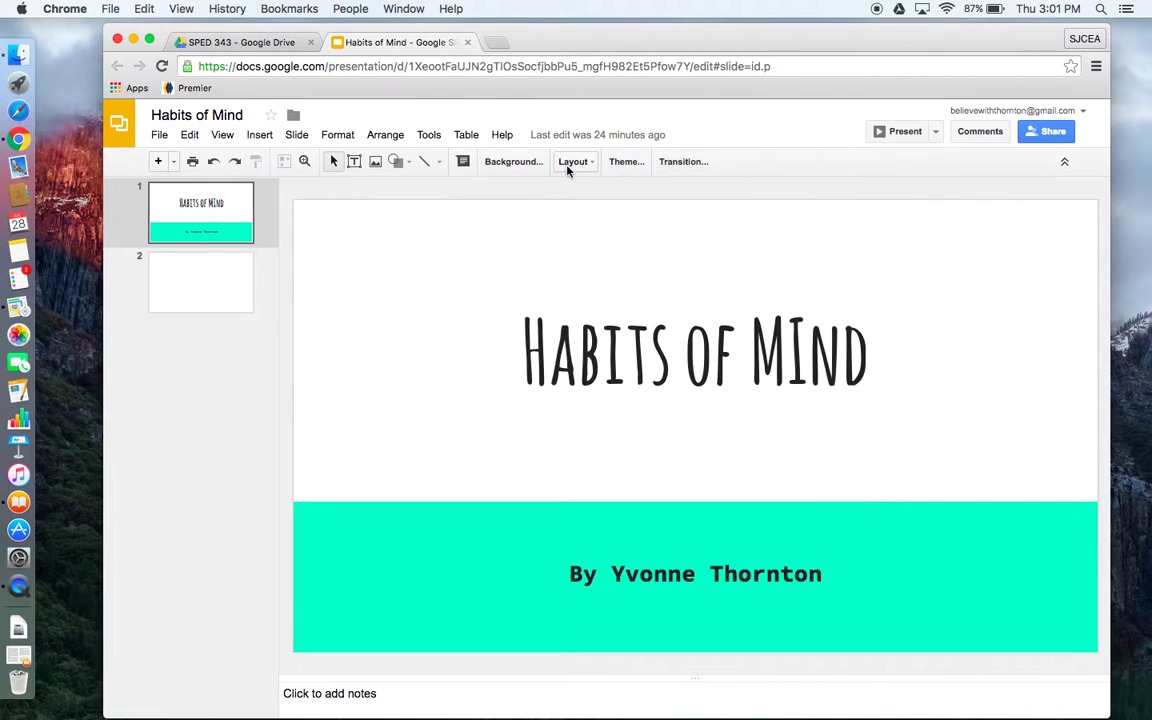
click(570, 164)
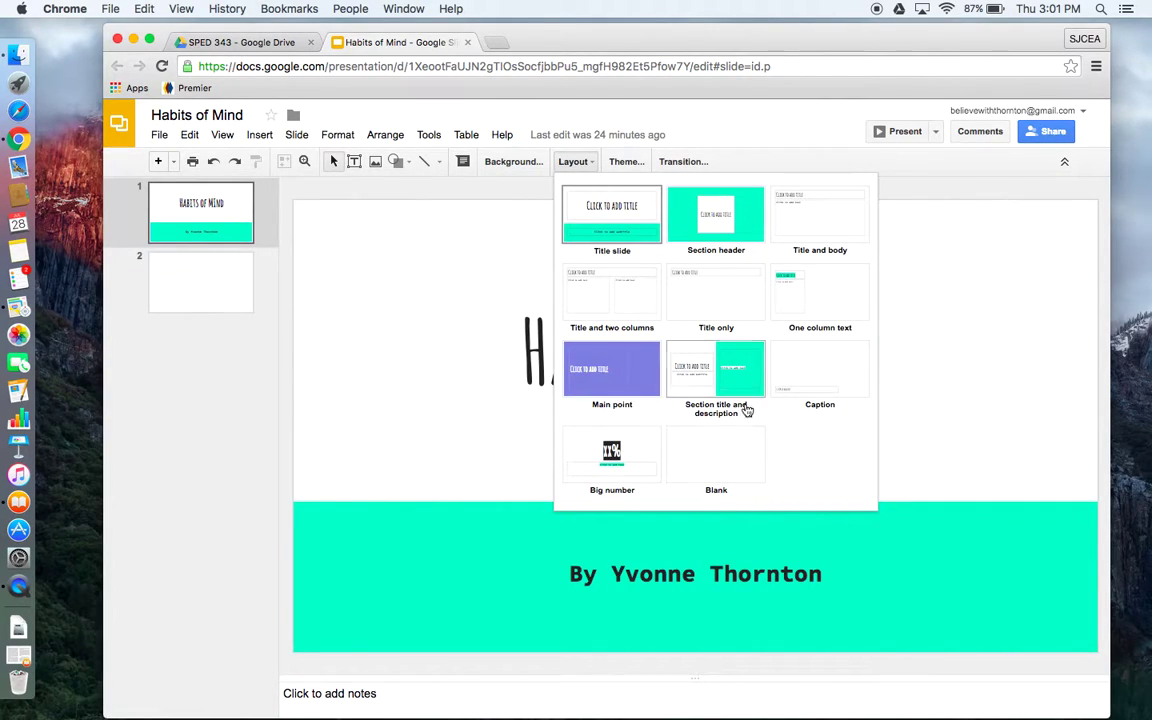
Apply the Section title and description layout to slide 2.
click(240, 298)
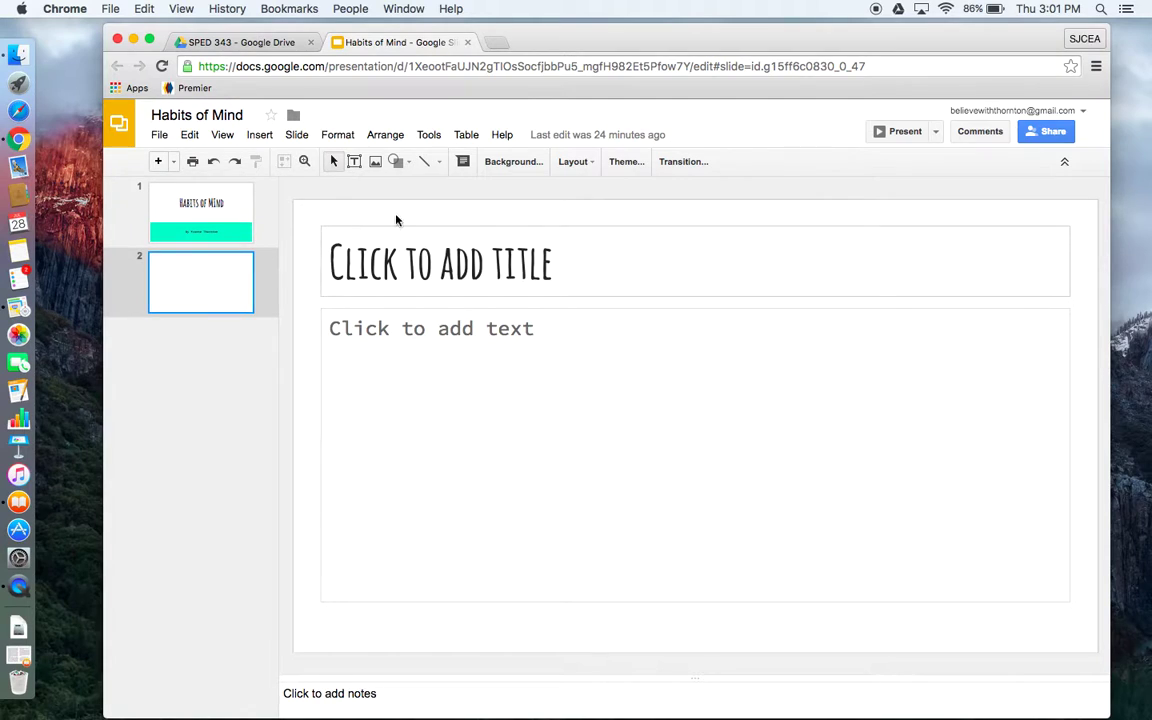
click(572, 161)
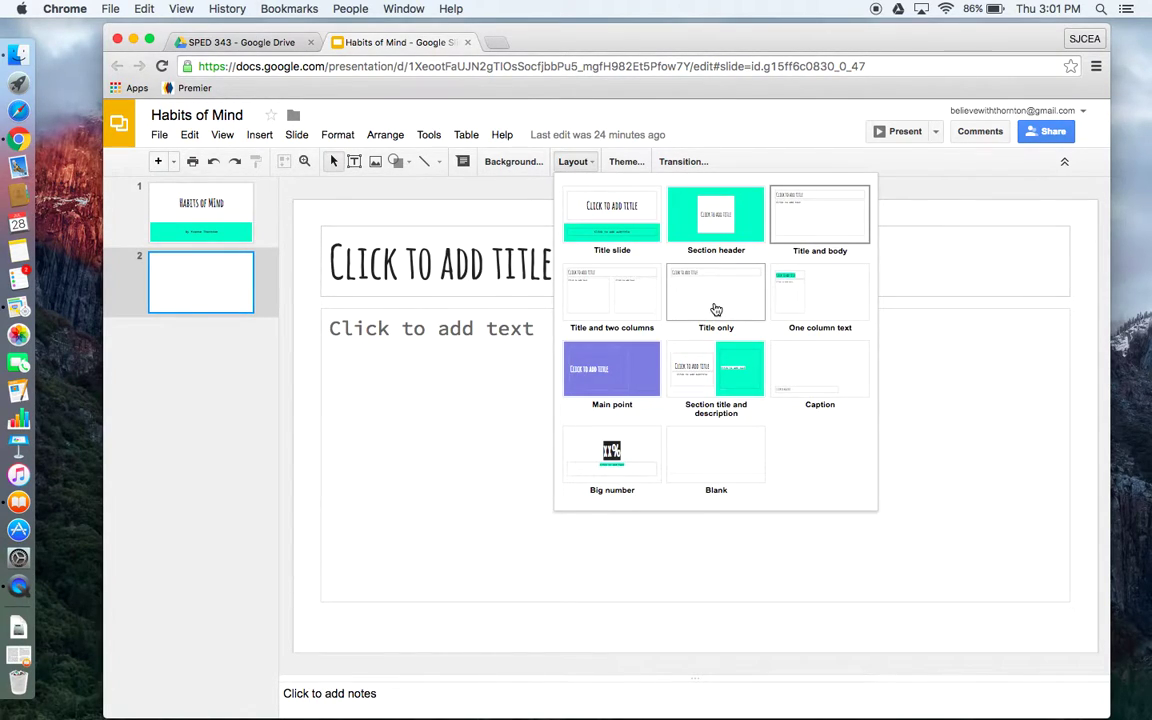
click(713, 364)
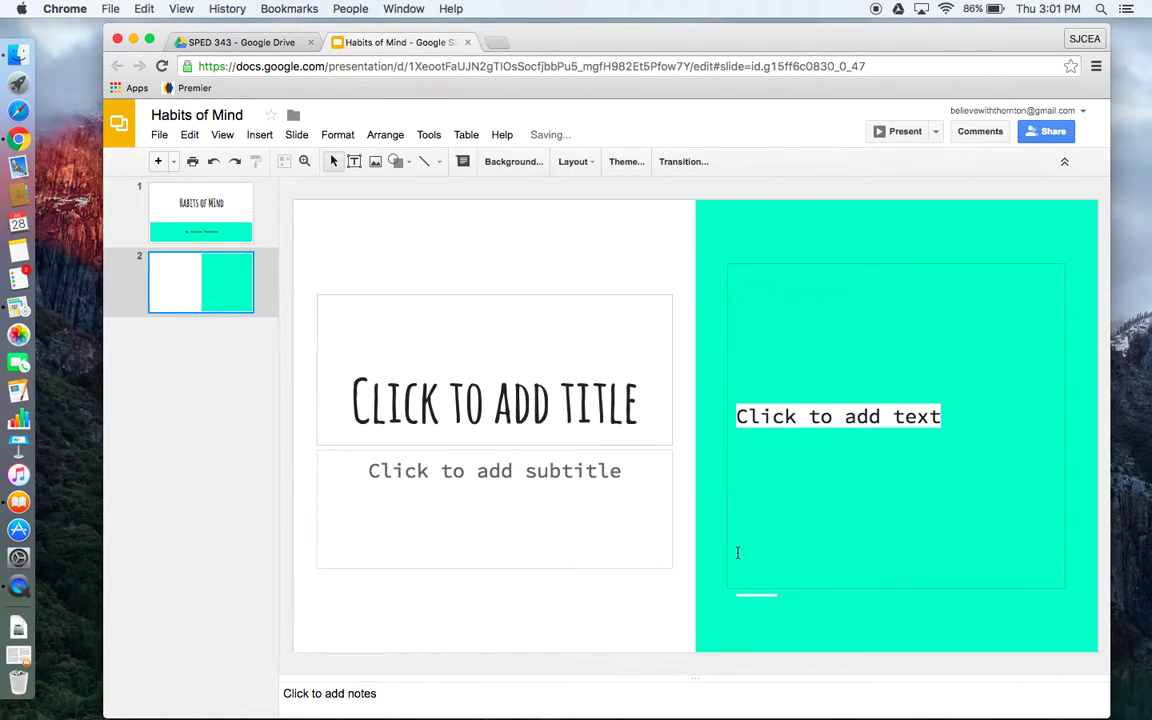
click(576, 164)
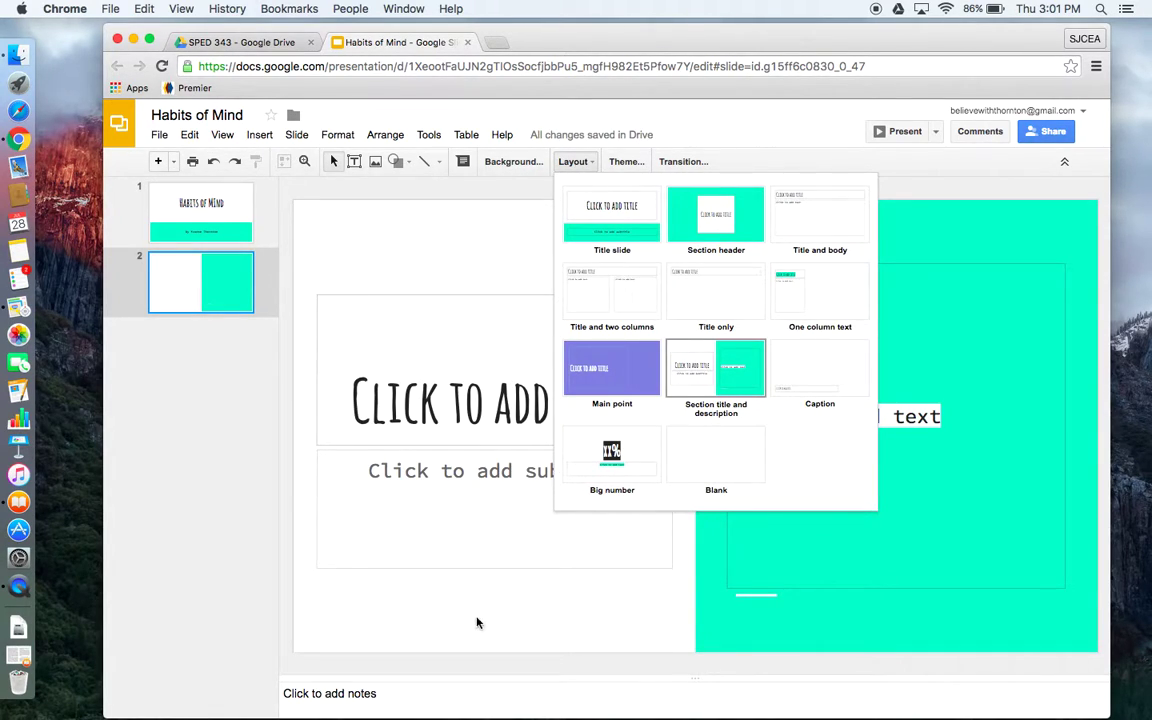
click(430, 558)
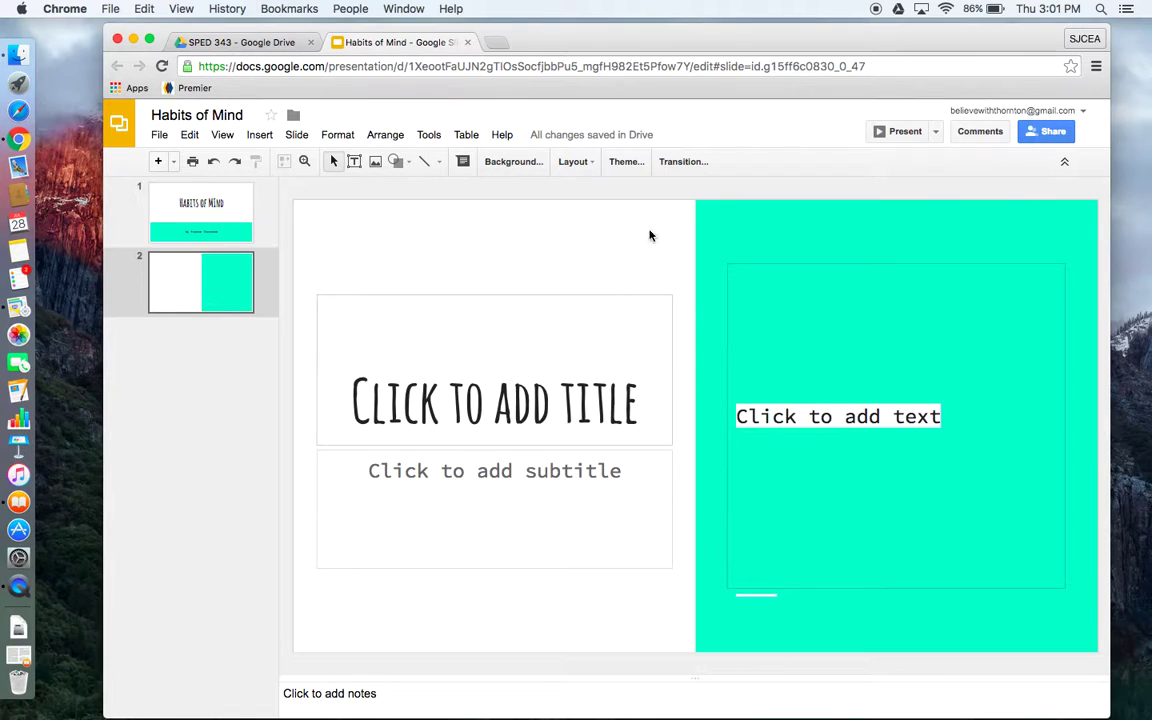
View slide 2's transition and animation settings and look over the presentation's help, tool and slide commands.
click(697, 164)
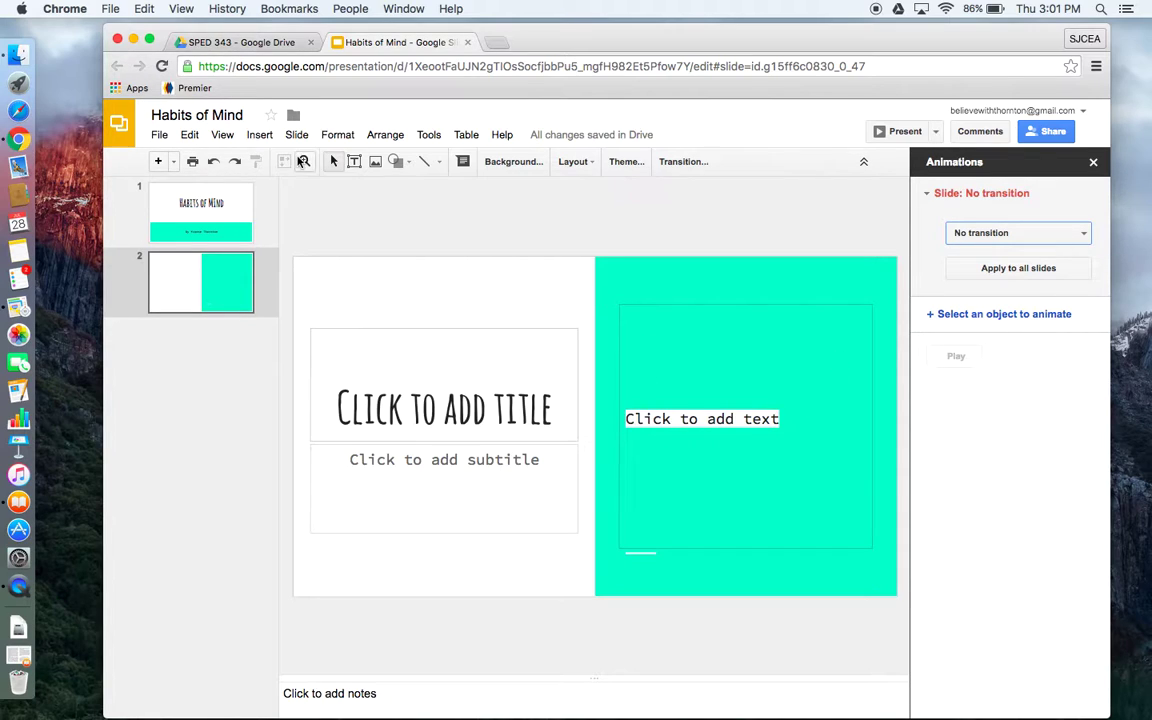
click(392, 137)
mouse_move(508, 140)
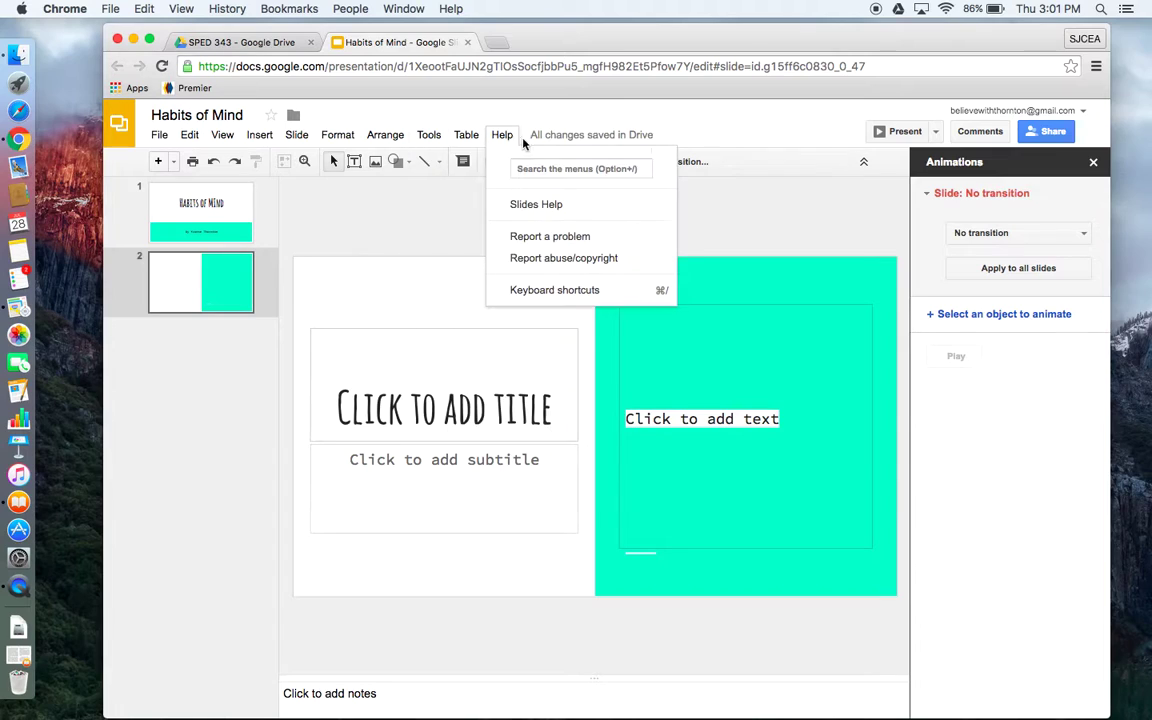
mouse_move(430, 140)
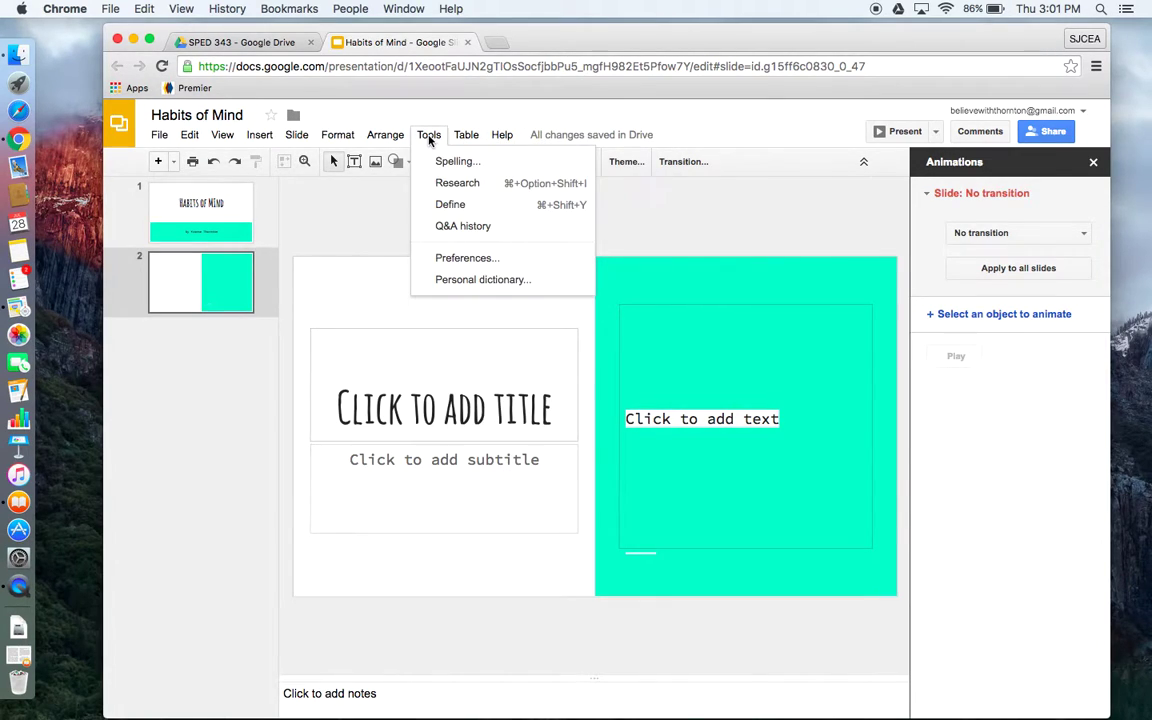
mouse_move(163, 140)
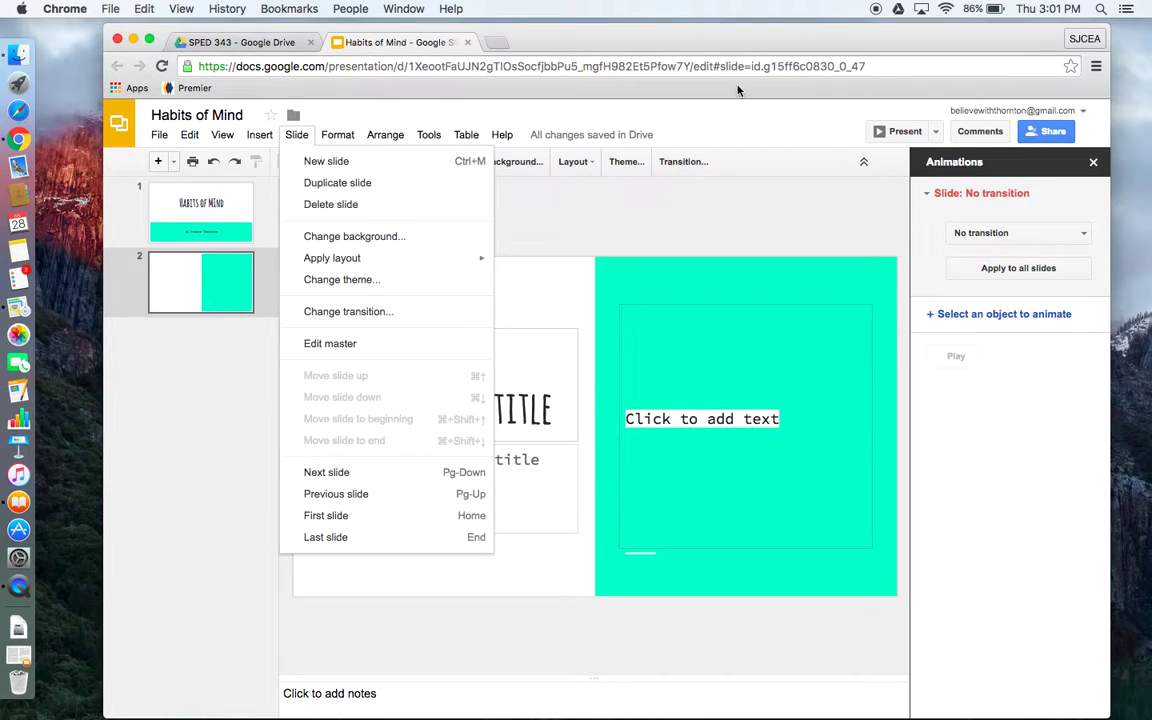
Preview the presentation in full screen from slide 2, exit the preview, and close Habits of Mind.
click(886, 131)
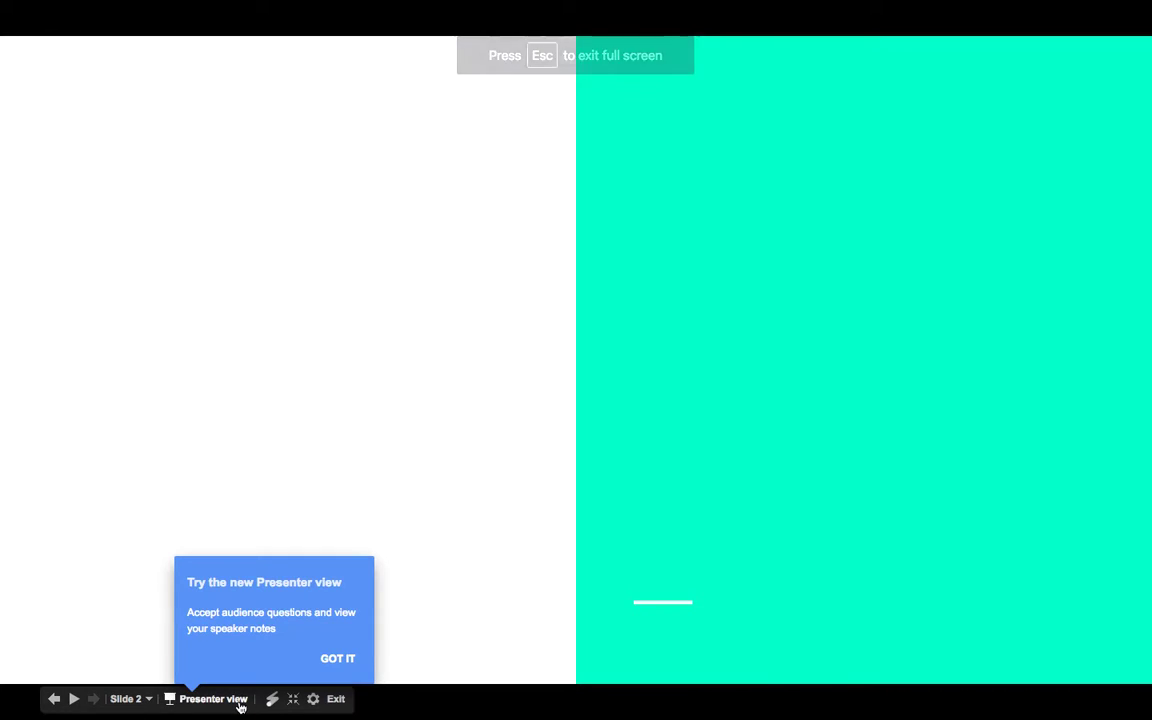
click(335, 699)
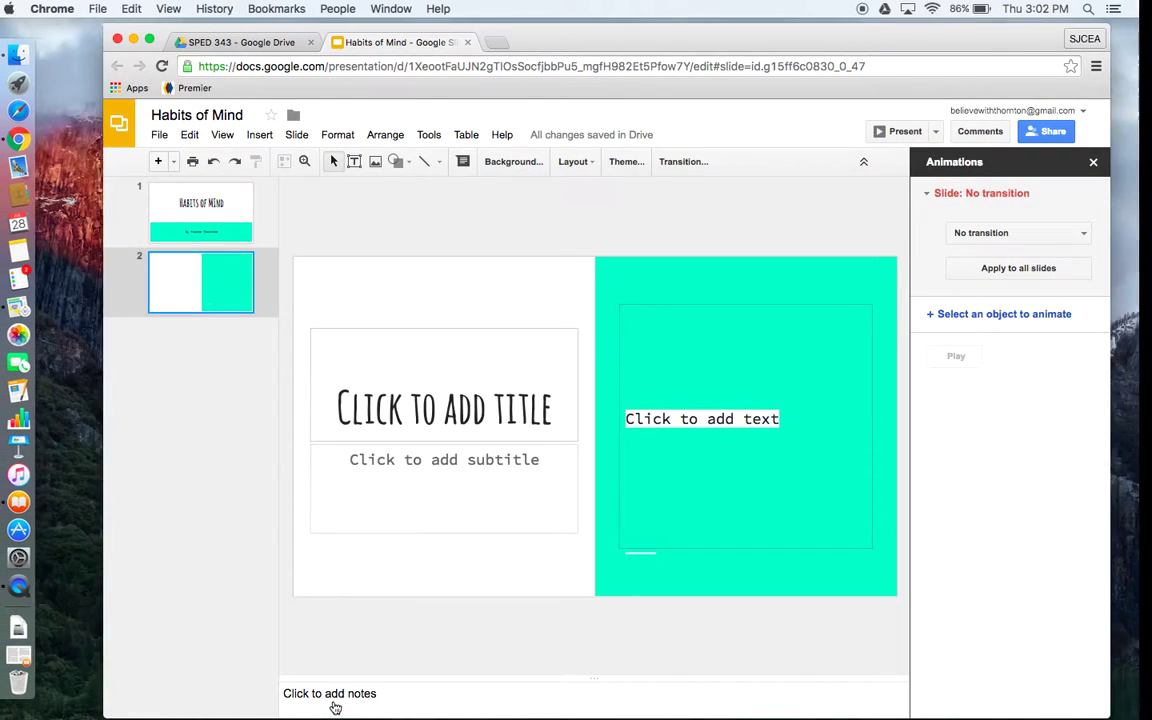
click(468, 42)
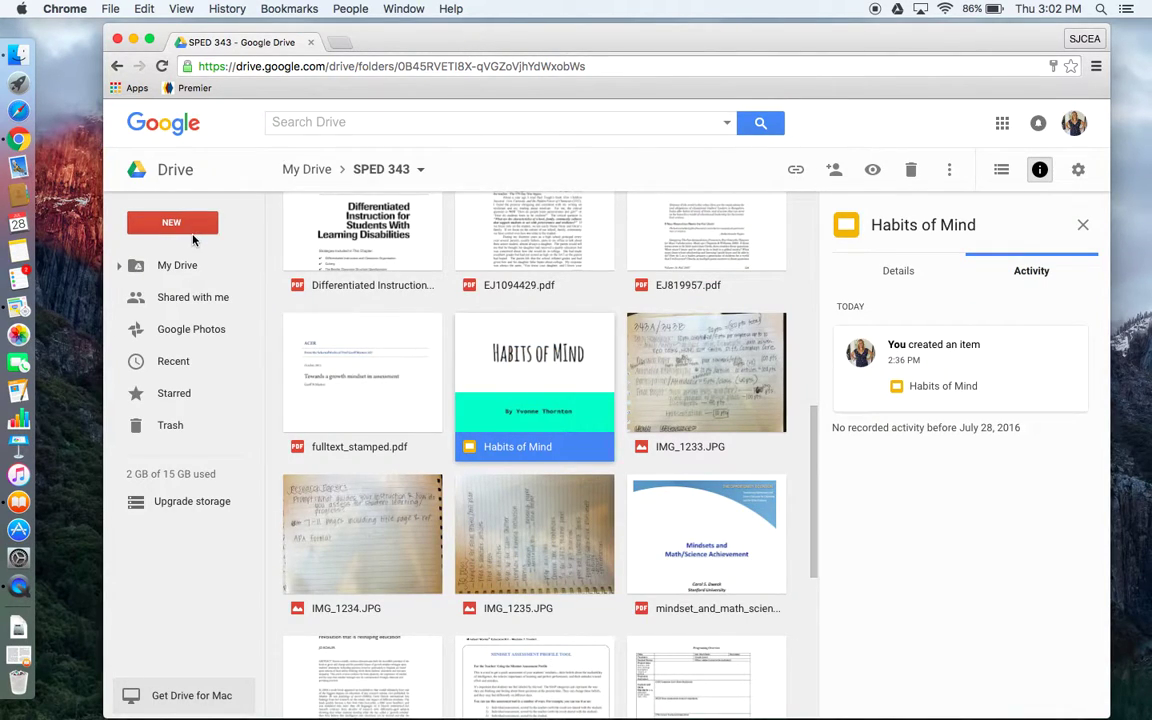
Open the Article Annotations spreadsheet from the SPED 343 folder.
click(173, 210)
scroll(545, 292, up, 5)
scroll(545, 292, down, 2)
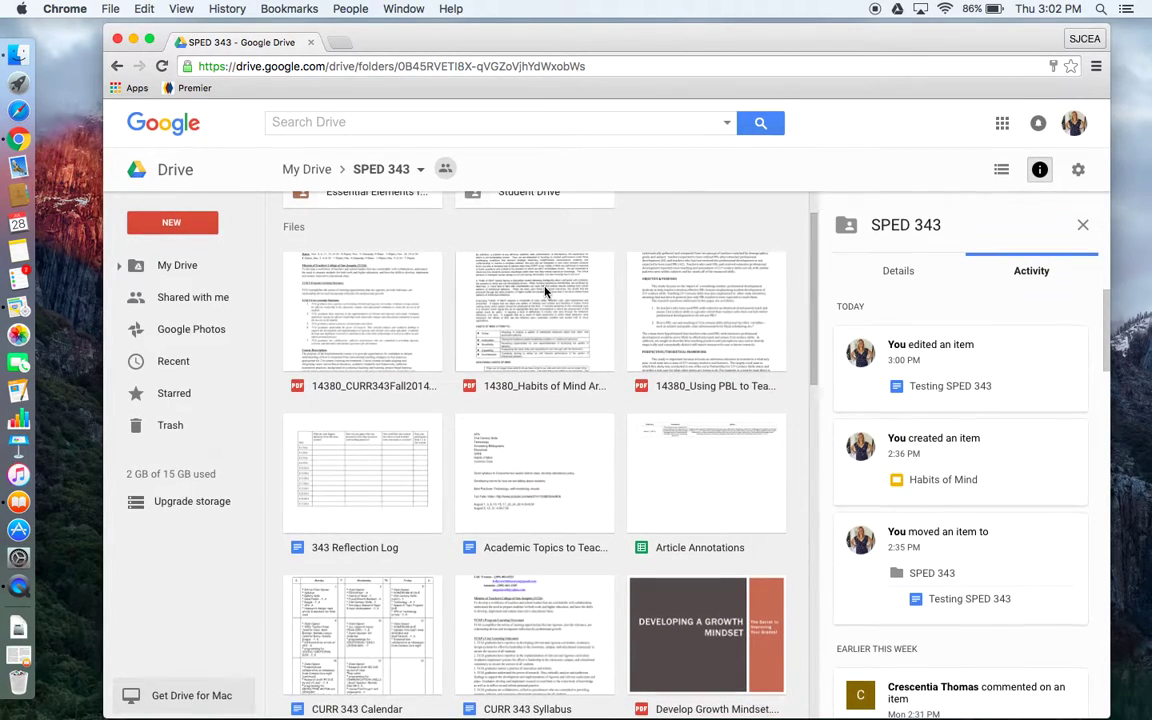
click(673, 518)
double_click(673, 518)
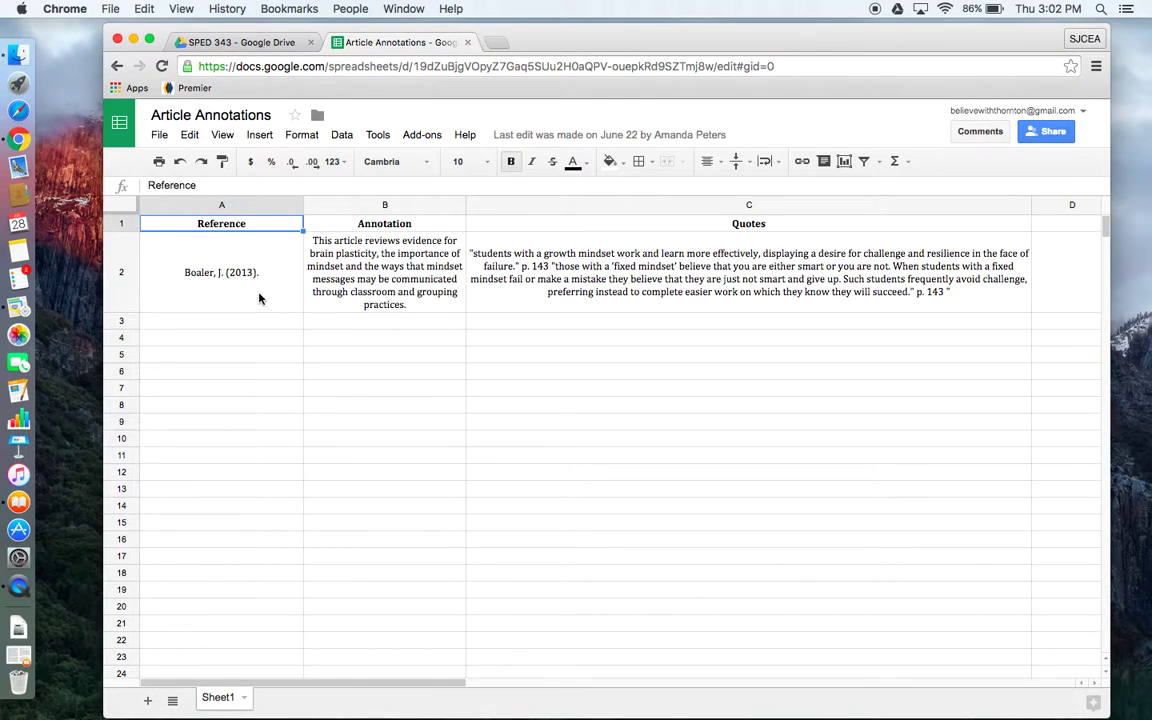
Examine the spreadsheet's reference, annotation and quote columns, close it, and return to the beginning of the SPED 343 folder.
scroll(259, 298, right, 5)
scroll(260, 299, left, 5)
click(467, 42)
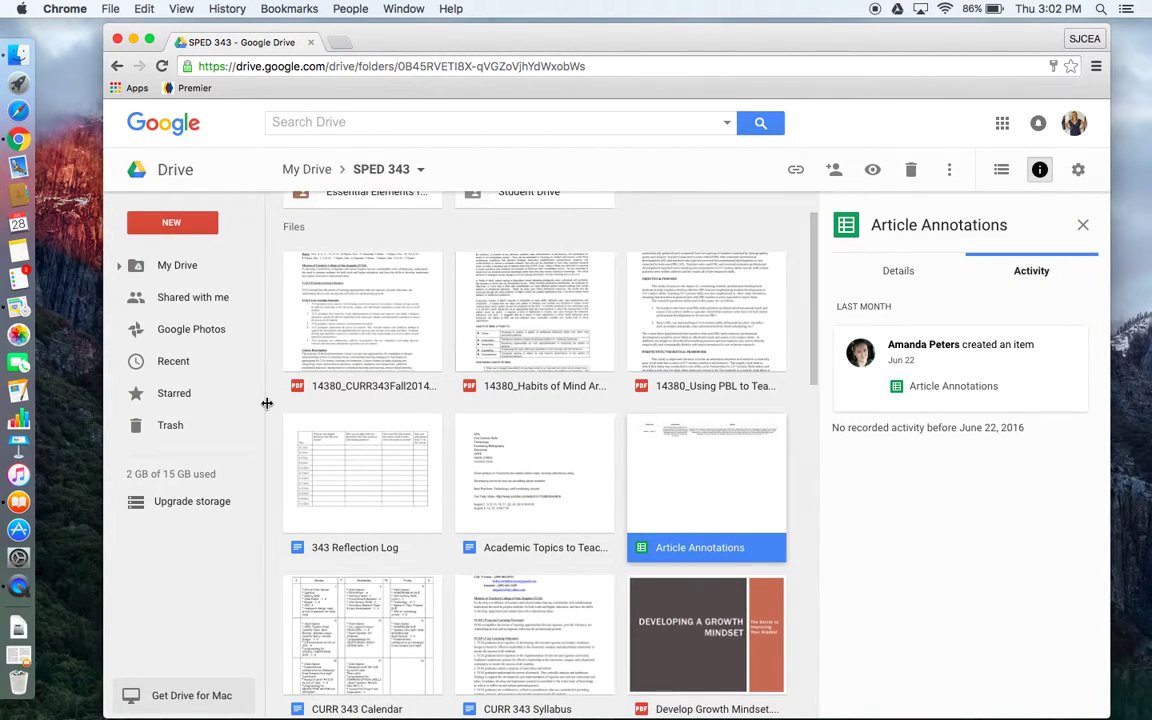
scroll(408, 540, up, 2)
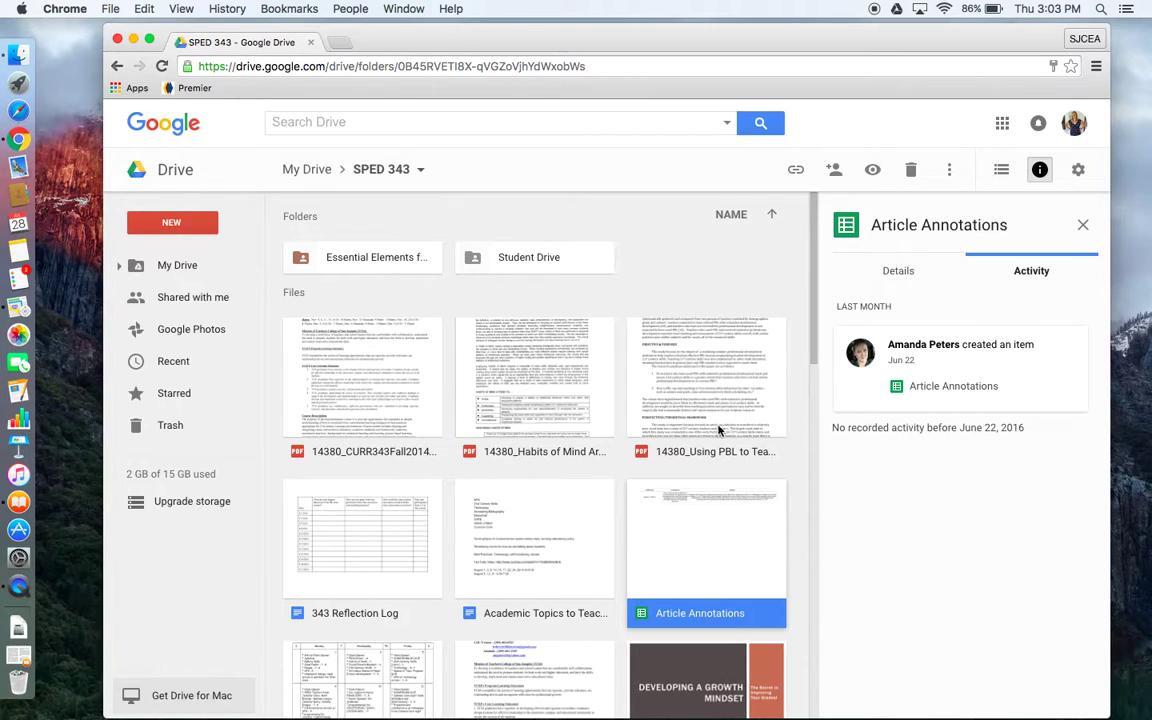
scroll(685, 330, down, 2)
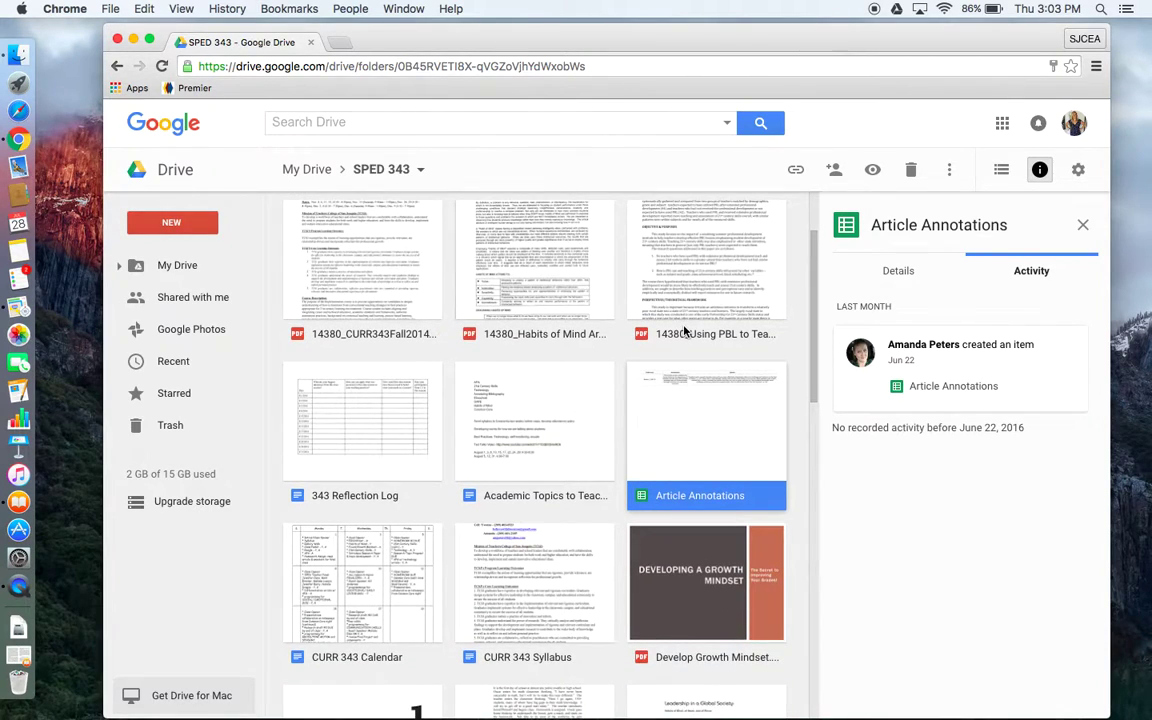
scroll(685, 330, down, 2)
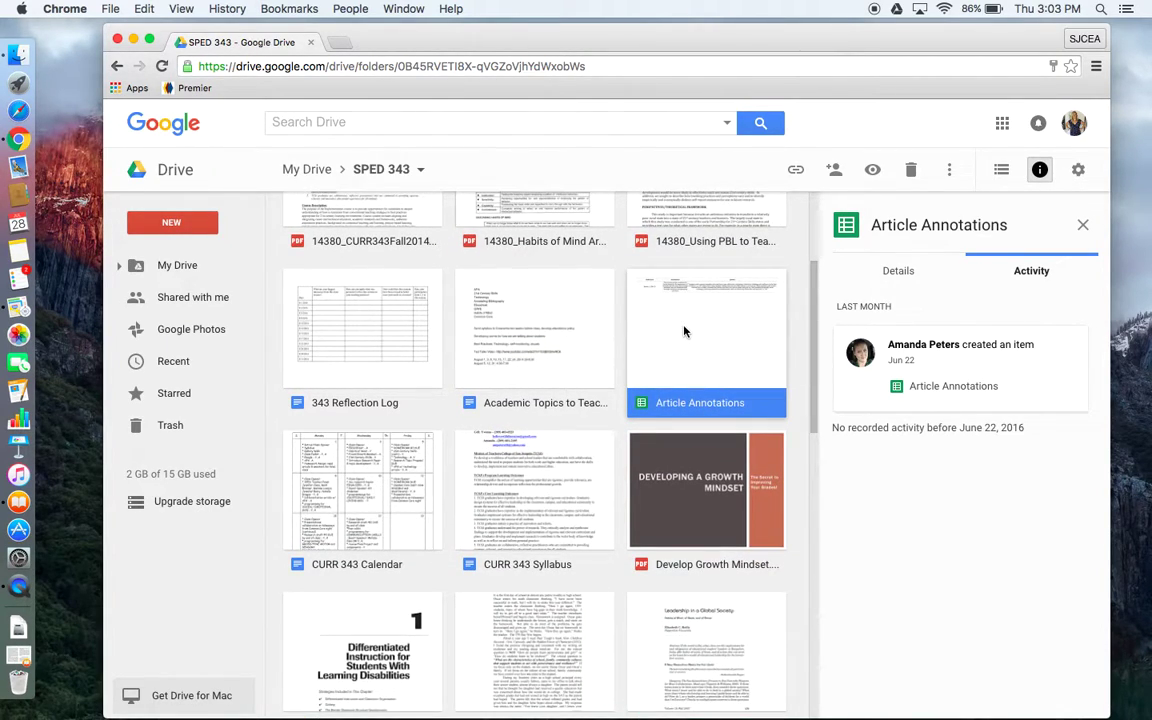
scroll(685, 331, up, 4)
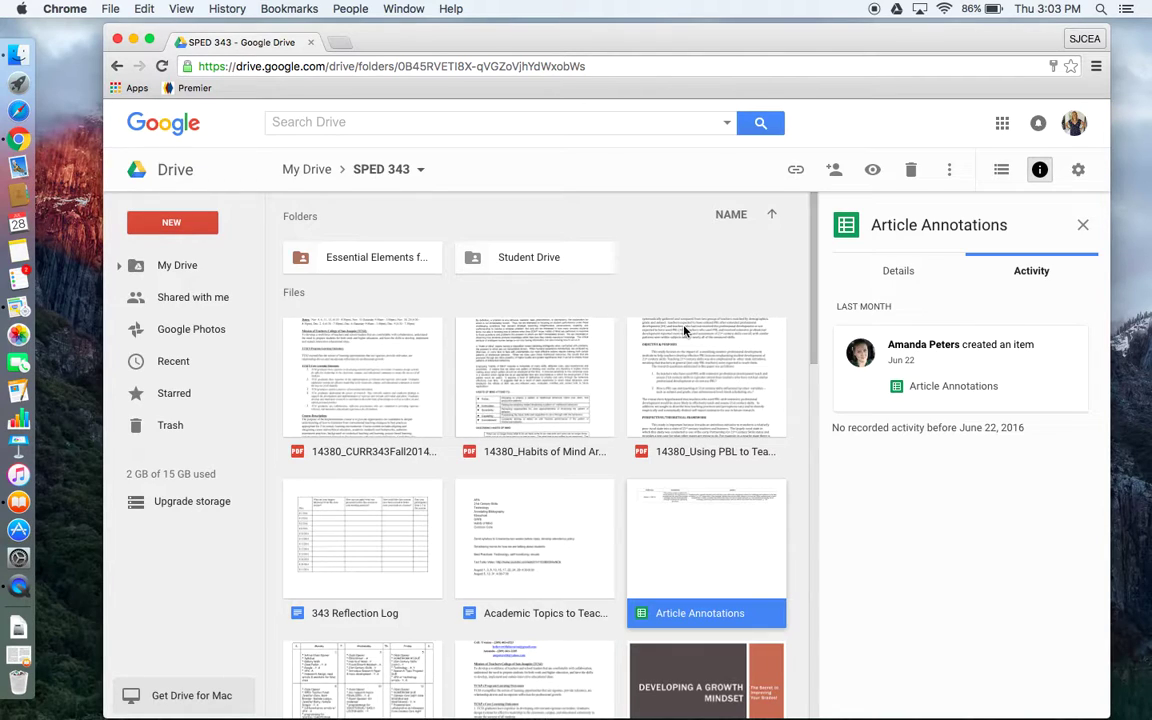
View the available Google apps and Drive's file-type search options, and close the search options without searching.
click(1002, 123)
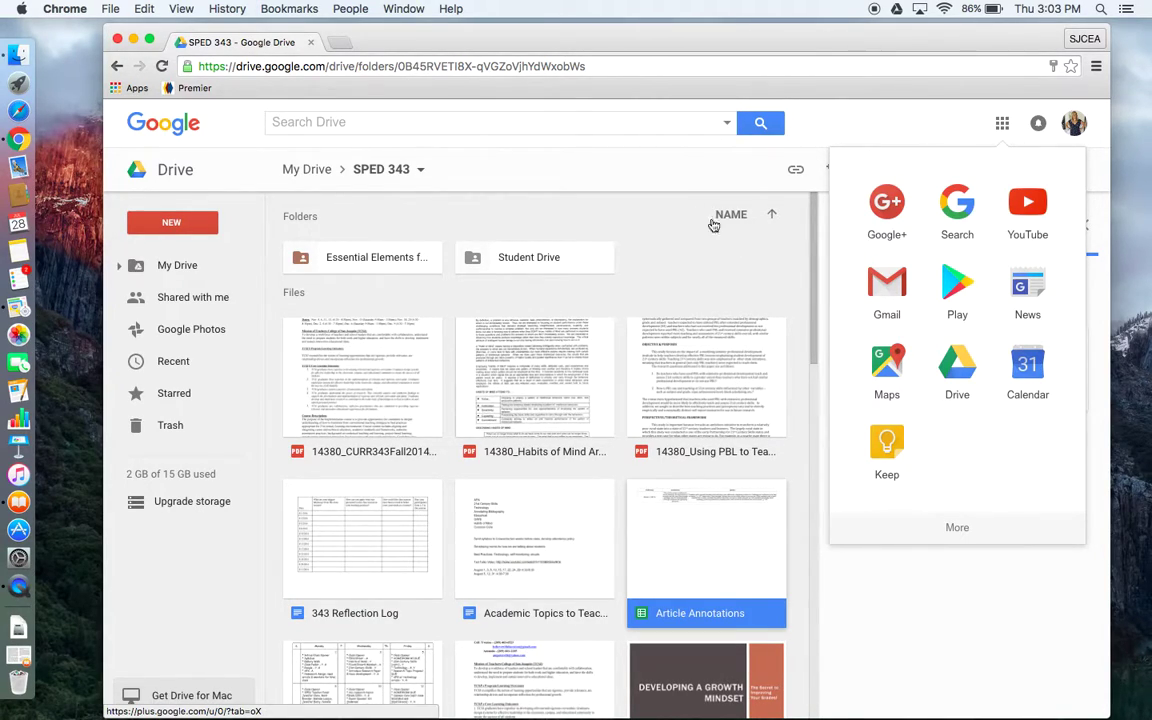
click(520, 123)
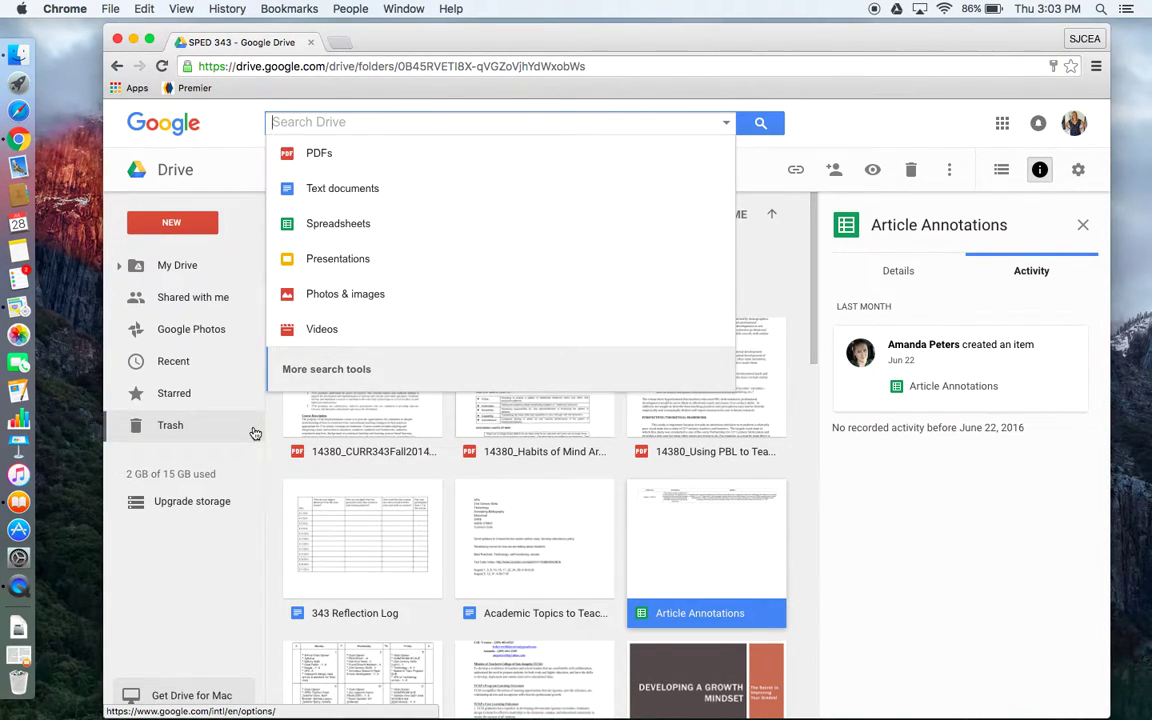
mouse_move(235, 516)
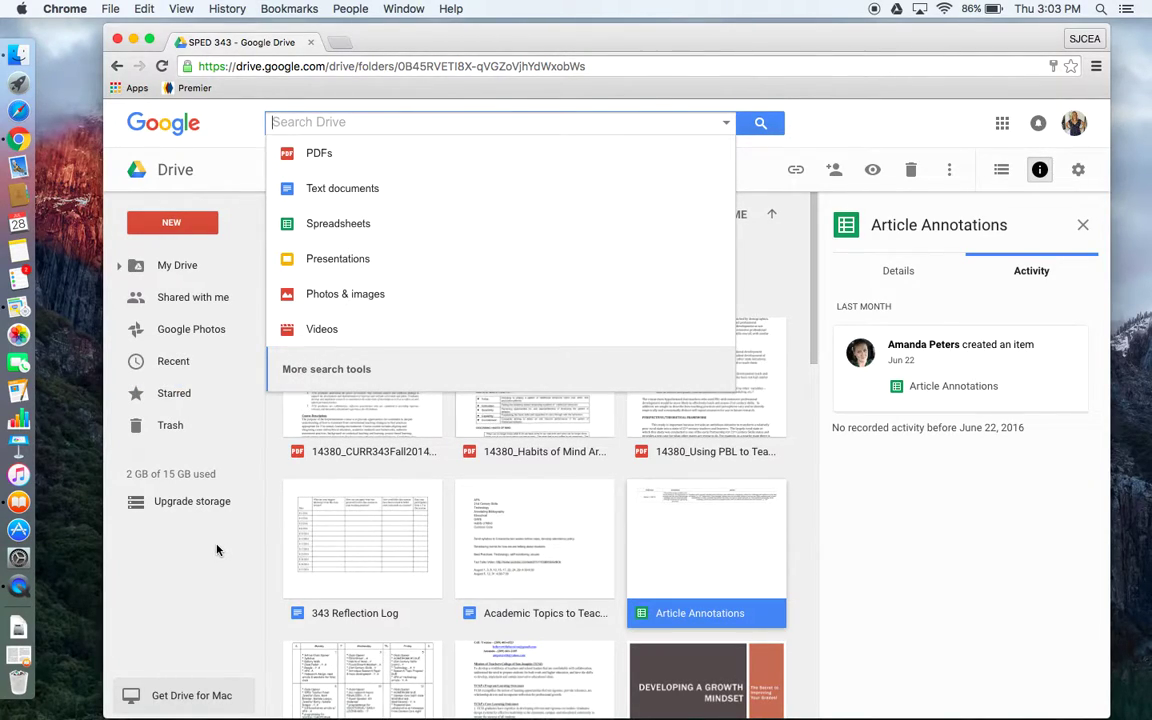
click(232, 143)
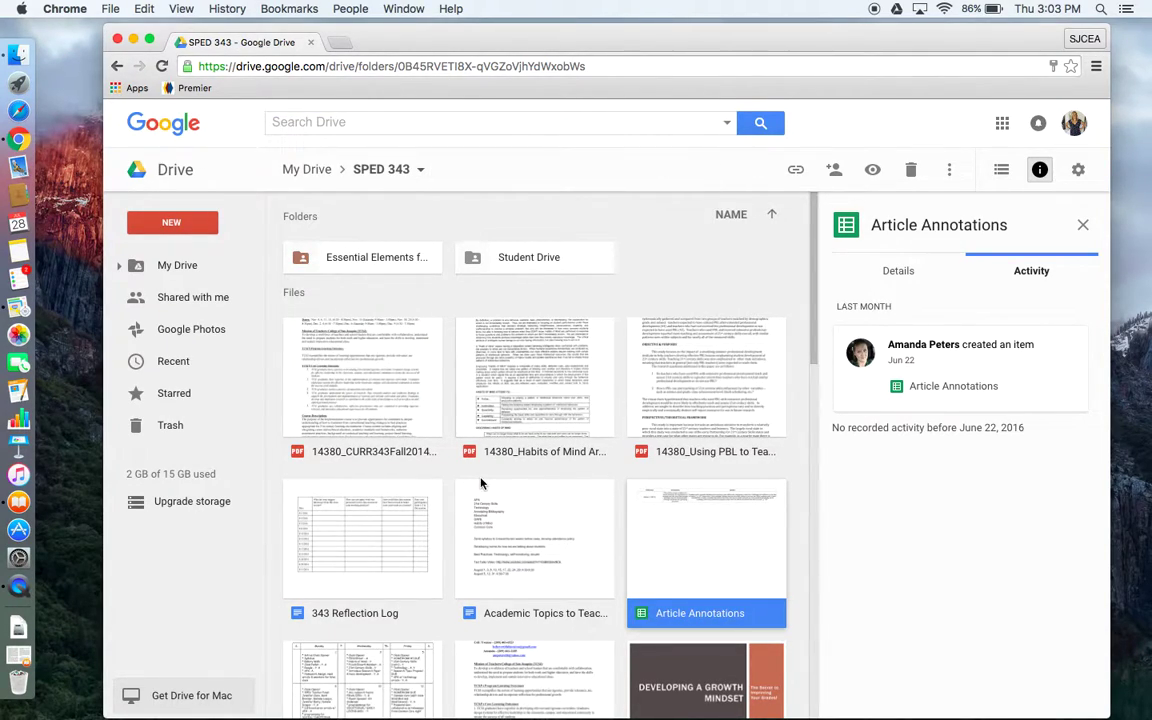